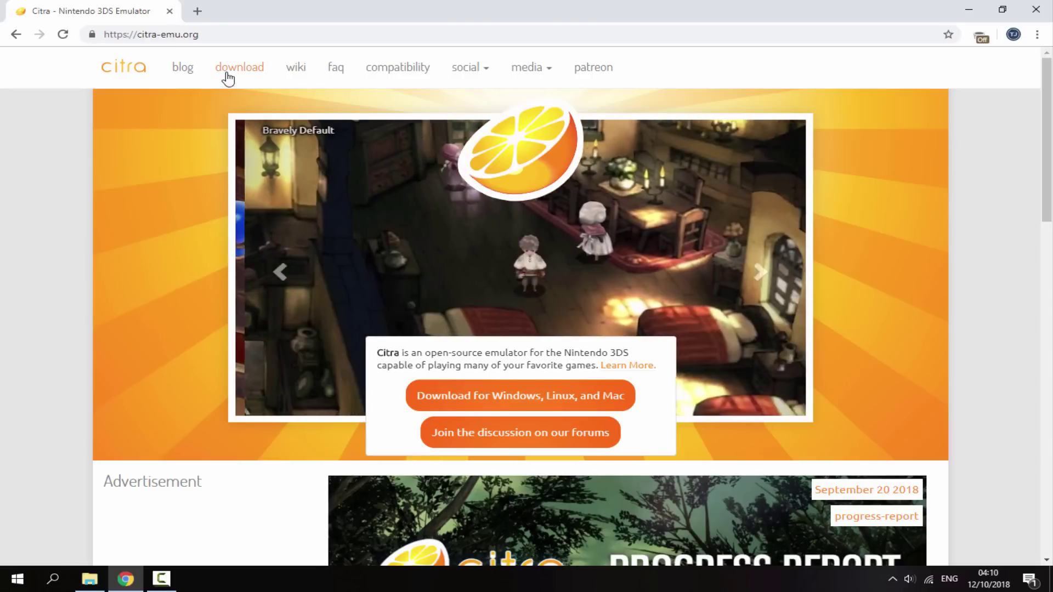
Download the Citra installer for Windows x64 from the site's download page and dismiss the download bar.
left_click(227, 77)
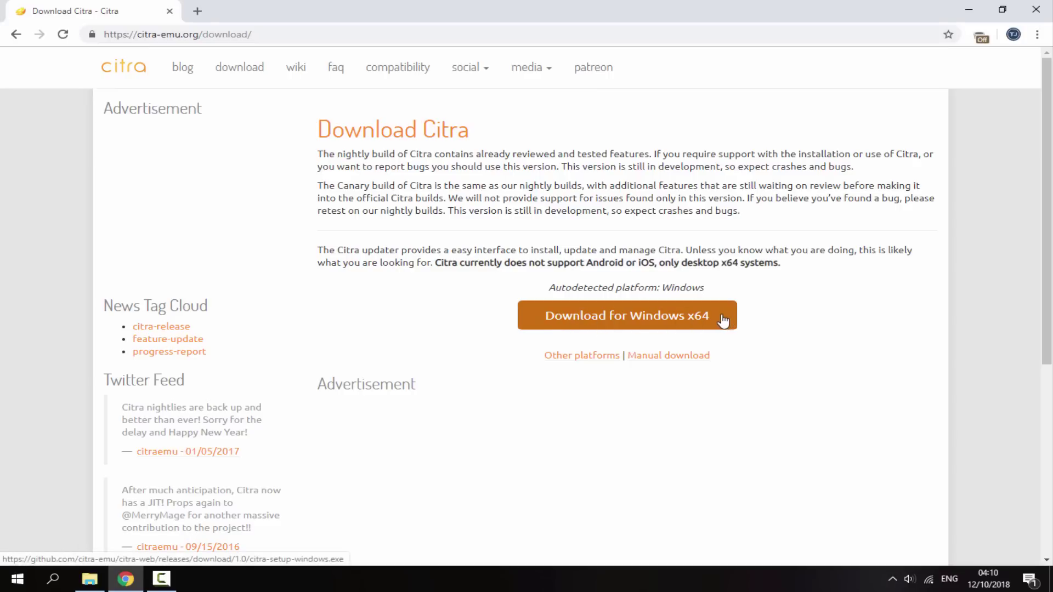
left_click(624, 321)
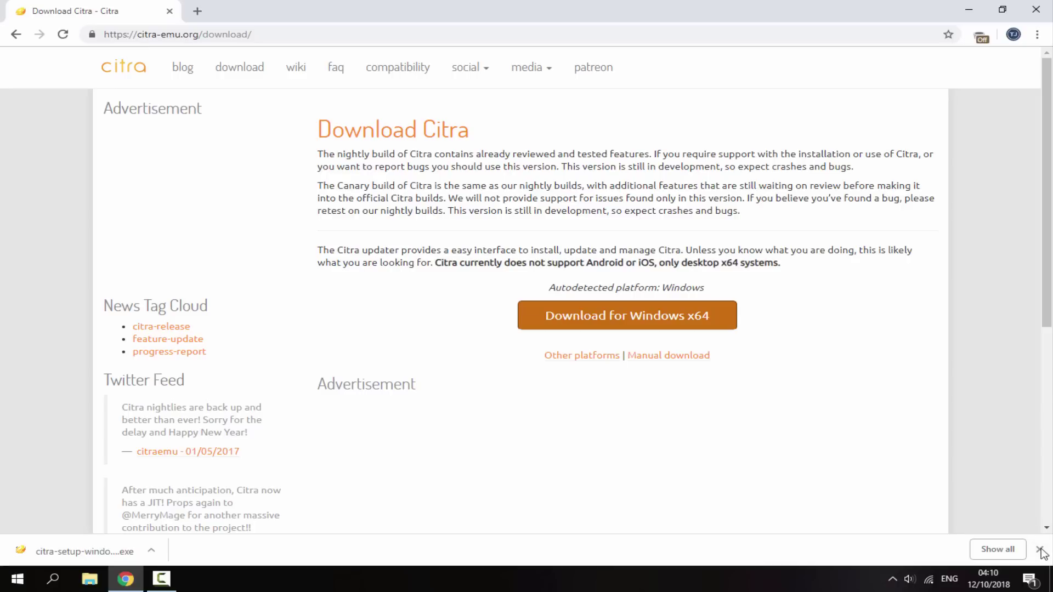
left_click(1039, 549)
Switch to File Explorer, open the Downloads folder and launch citra-setup-windows (1).exe.
left_click(89, 579)
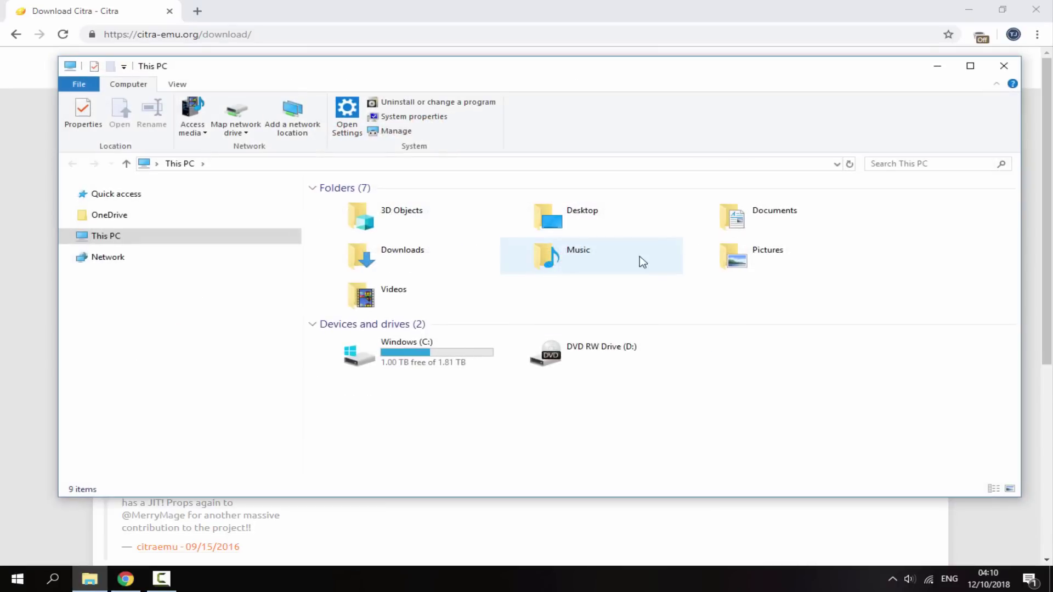
left_click(403, 258)
double_click(403, 258)
left_click(376, 237)
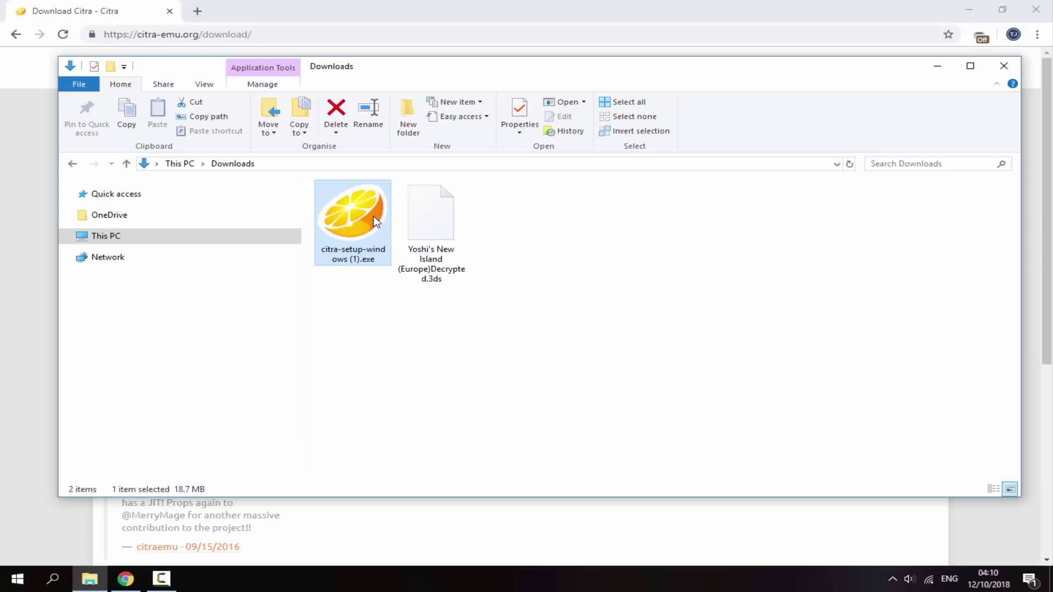
double_click(376, 222)
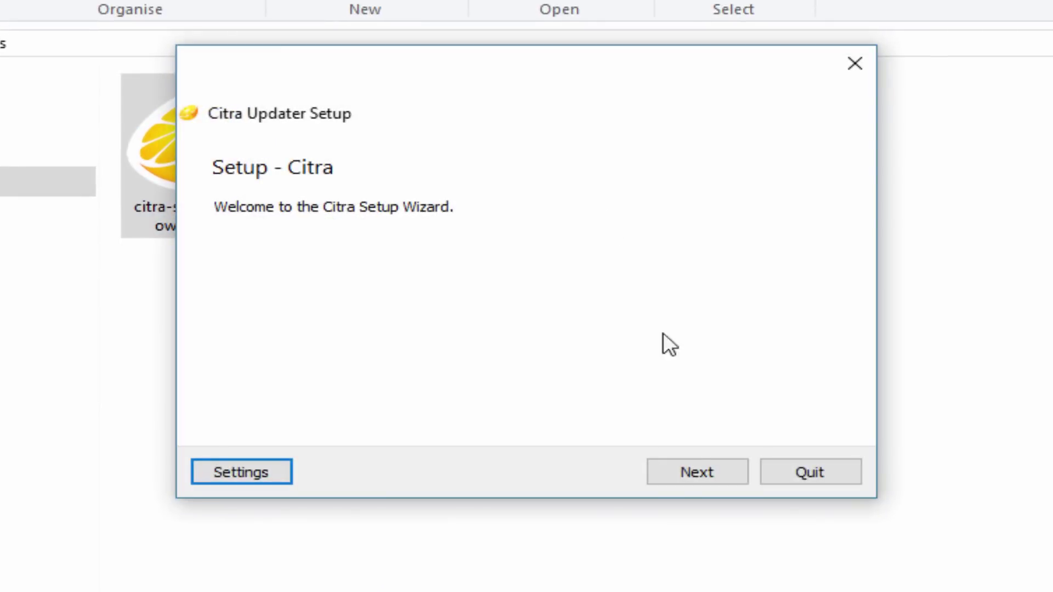
Install Citra in the default folder with only the Citra Nightly component, accepting the license, and finish the setup wizard.
left_click(692, 471)
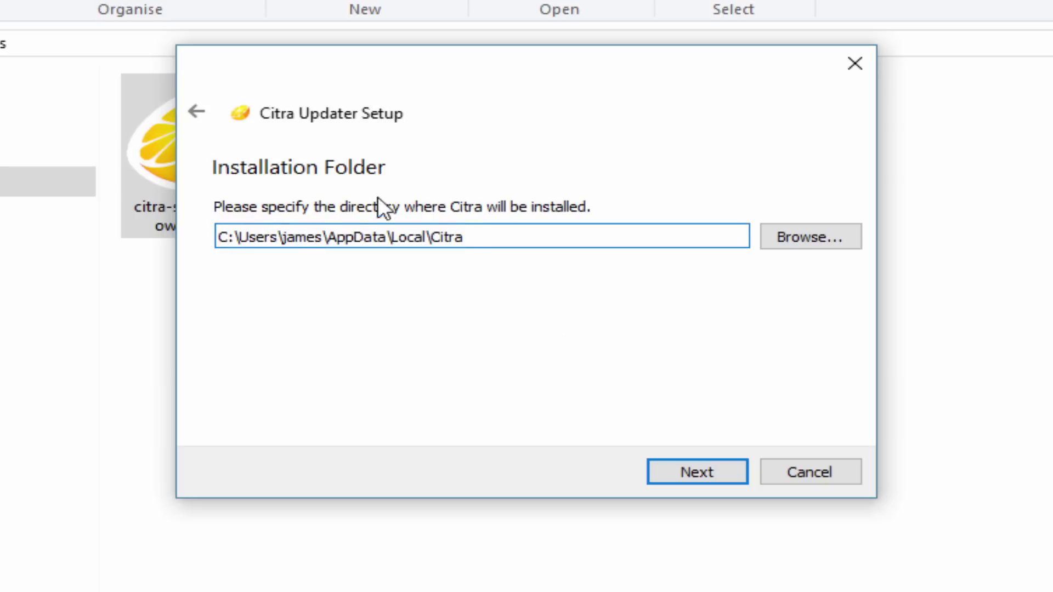
left_click(683, 471)
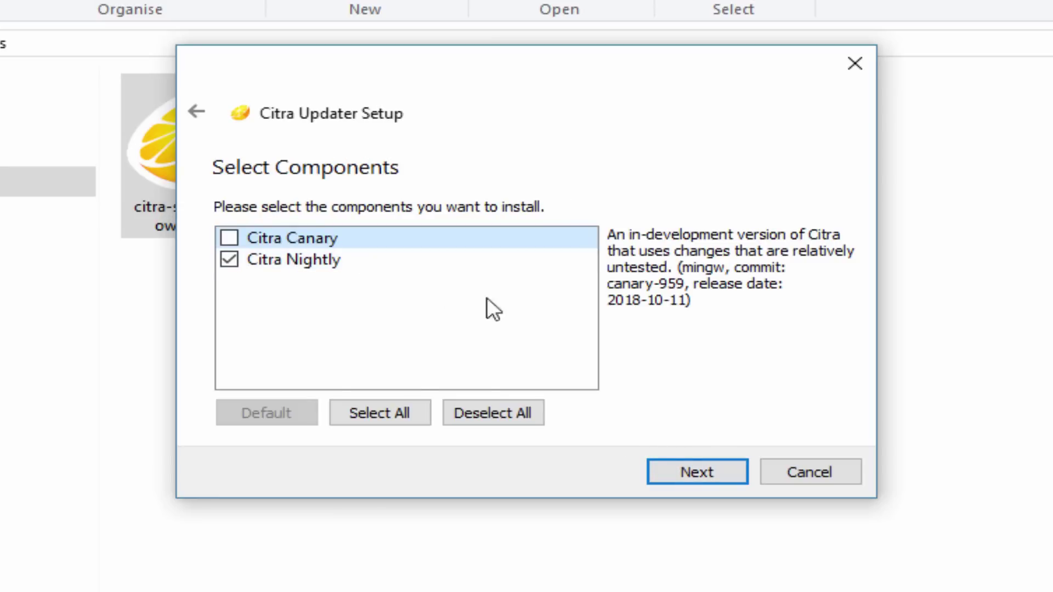
left_click(672, 469)
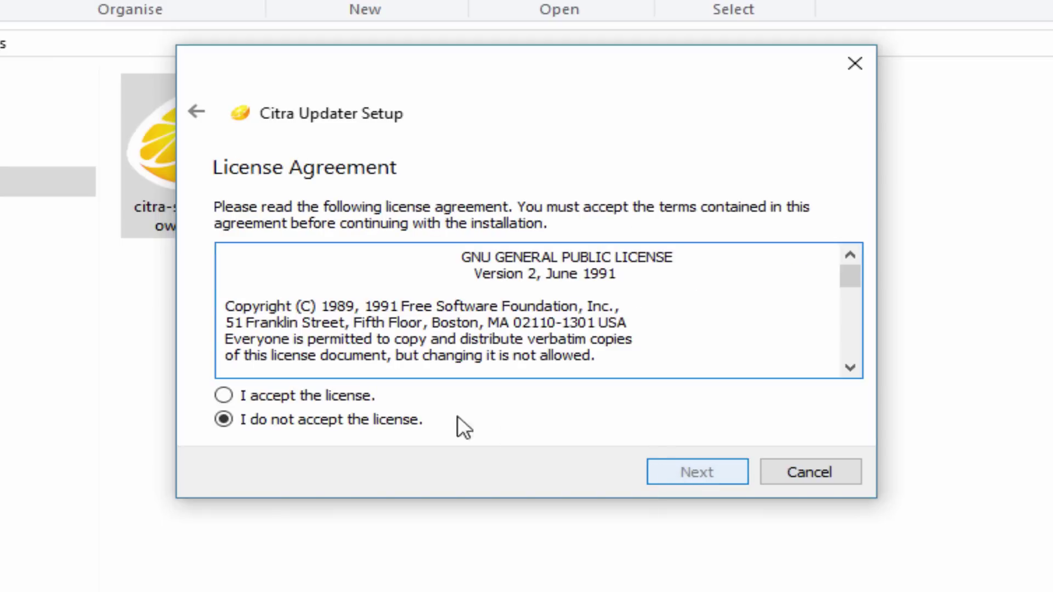
left_click(310, 394)
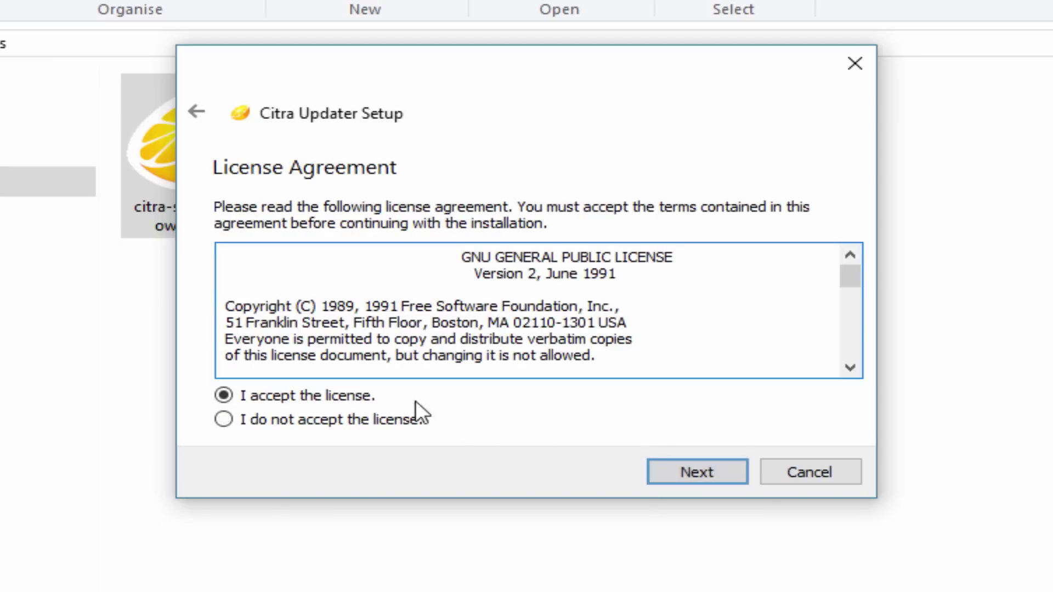
left_click(659, 469)
left_click(659, 469)
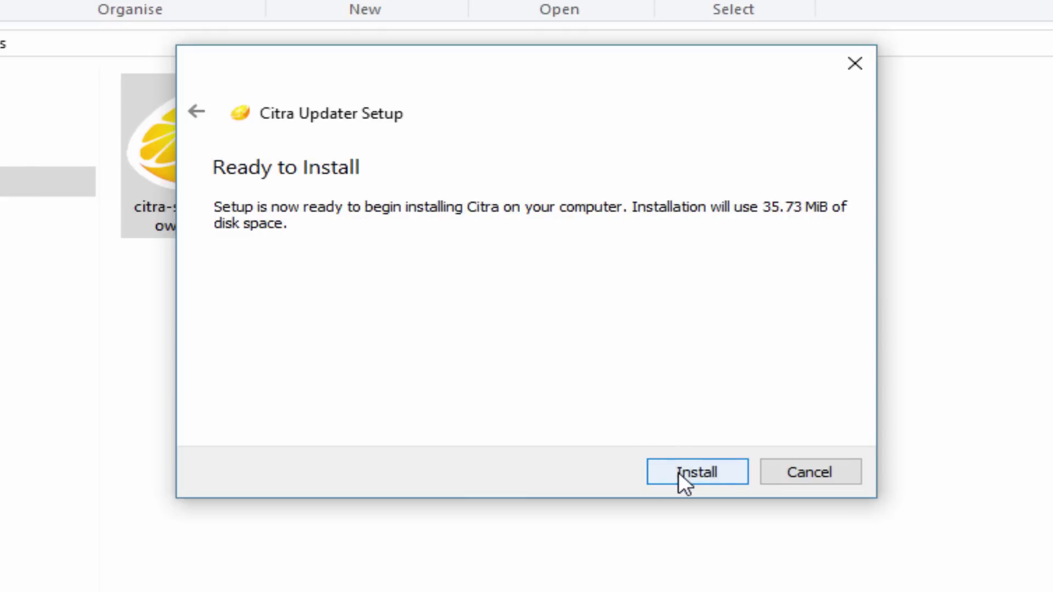
left_click(679, 471)
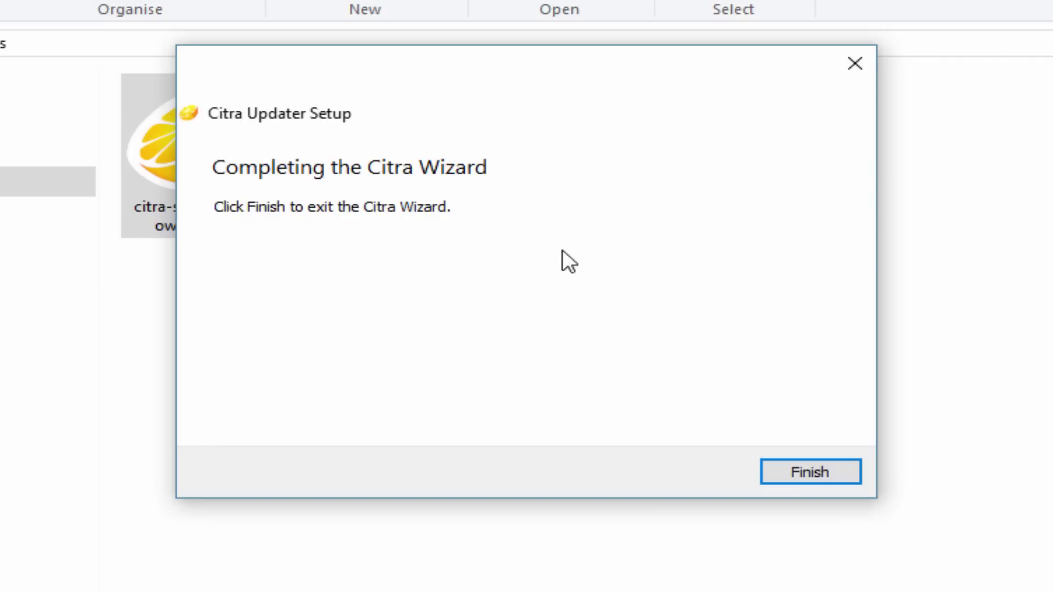
left_click(791, 469)
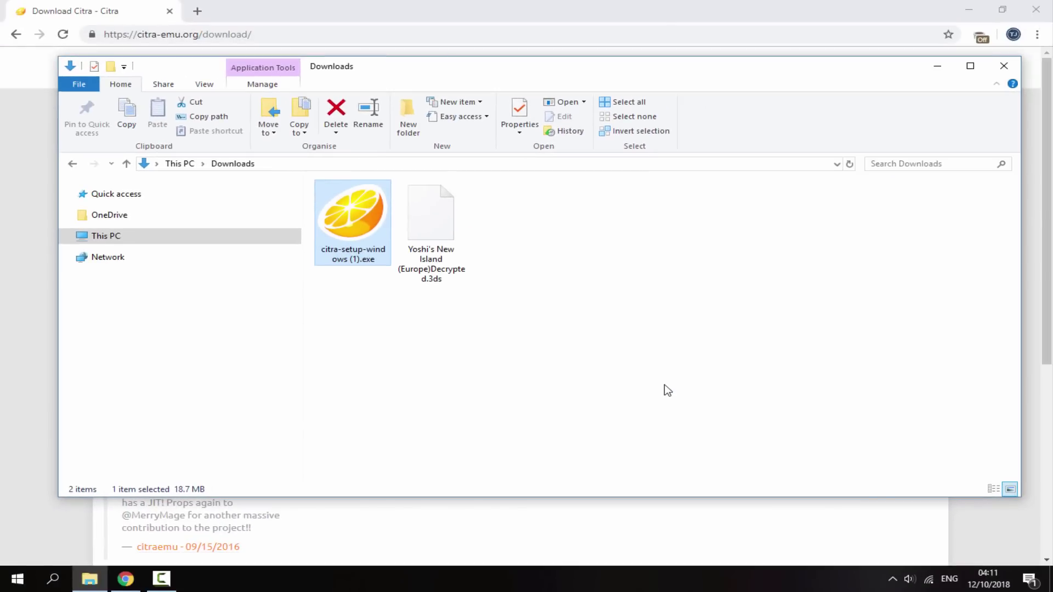
Examine the properties of the Yoshi's New Island (Europe)Decrypted.3ds file in the Downloads folder.
left_click(415, 247)
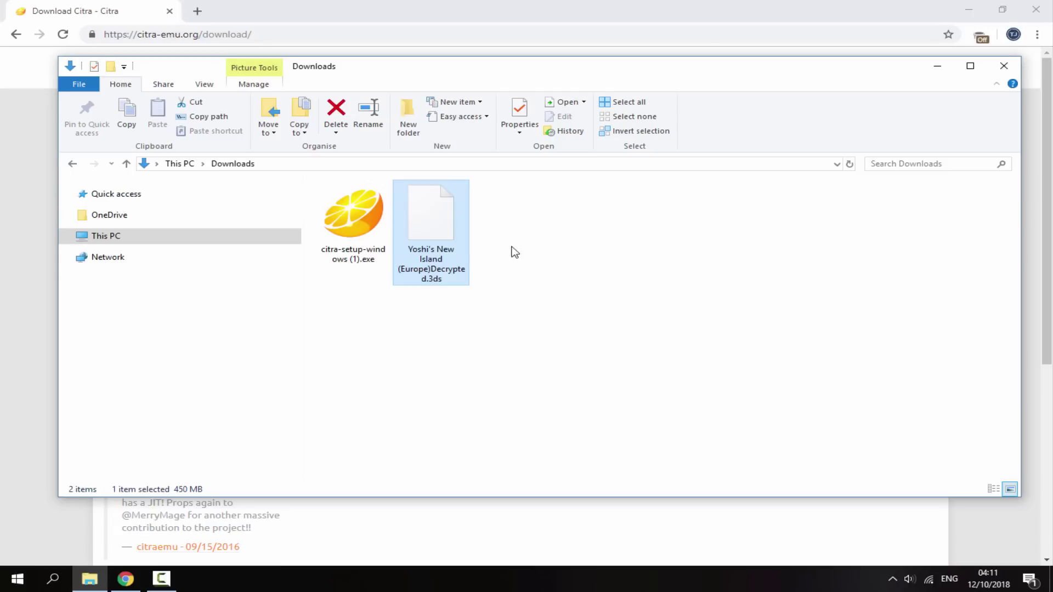
left_click_drag(521, 251, 420, 214)
right_click(443, 251)
left_click(487, 526)
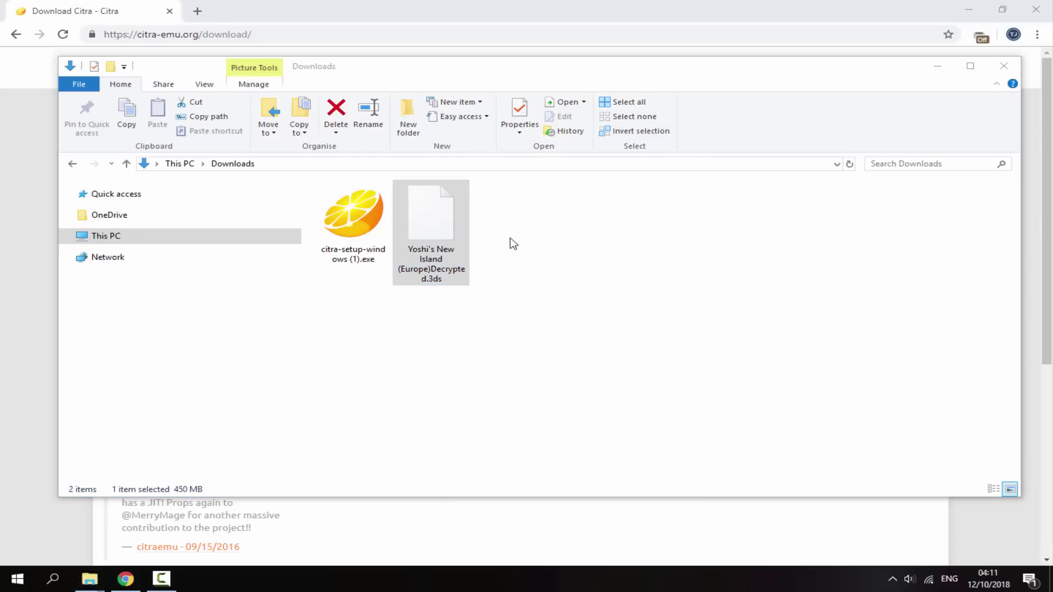
left_click(699, 234)
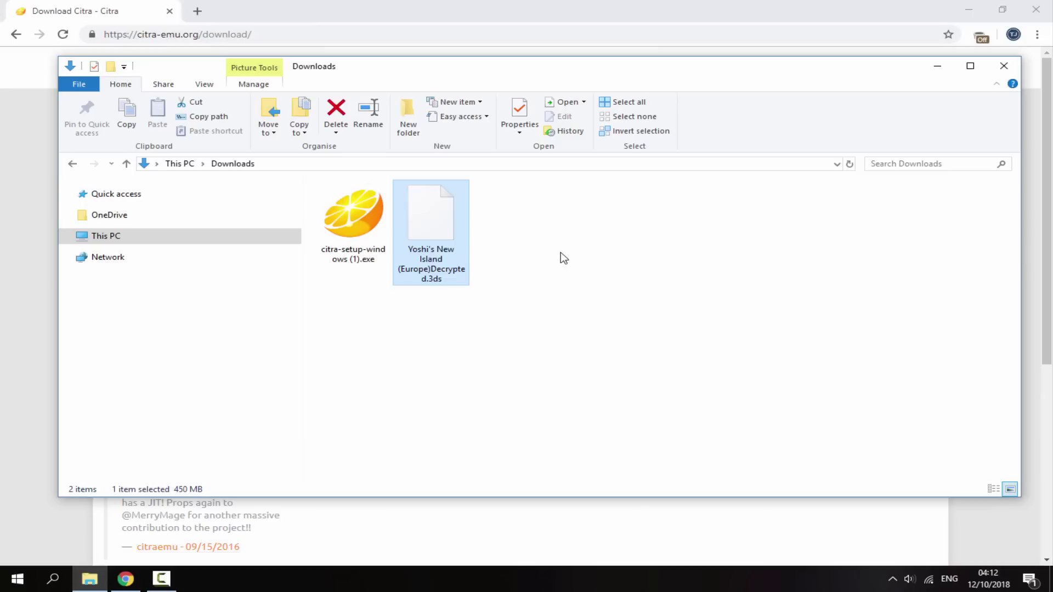
left_click_drag(560, 315, 532, 237)
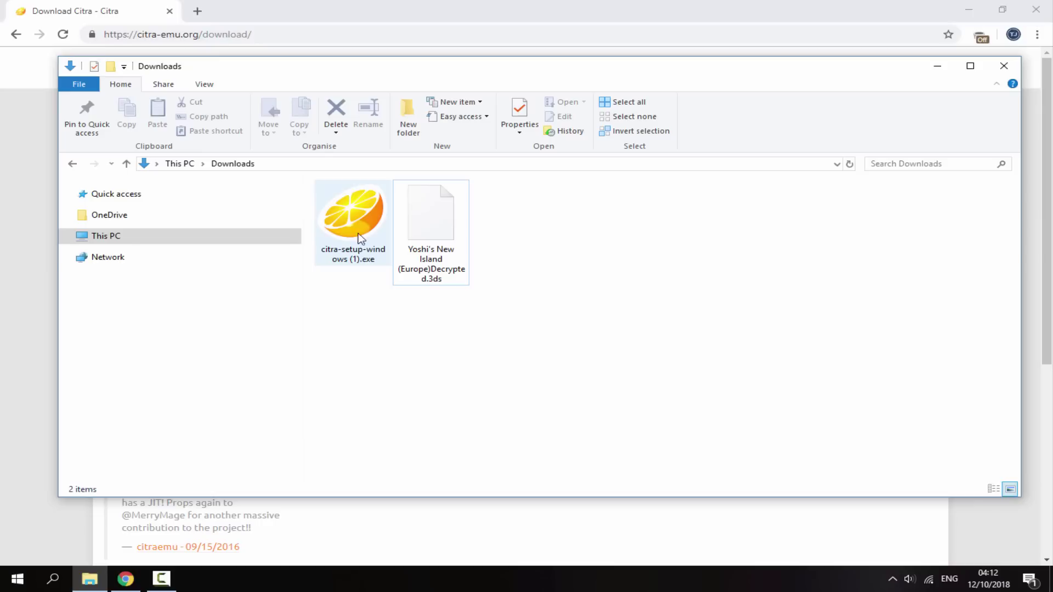
left_click(438, 216)
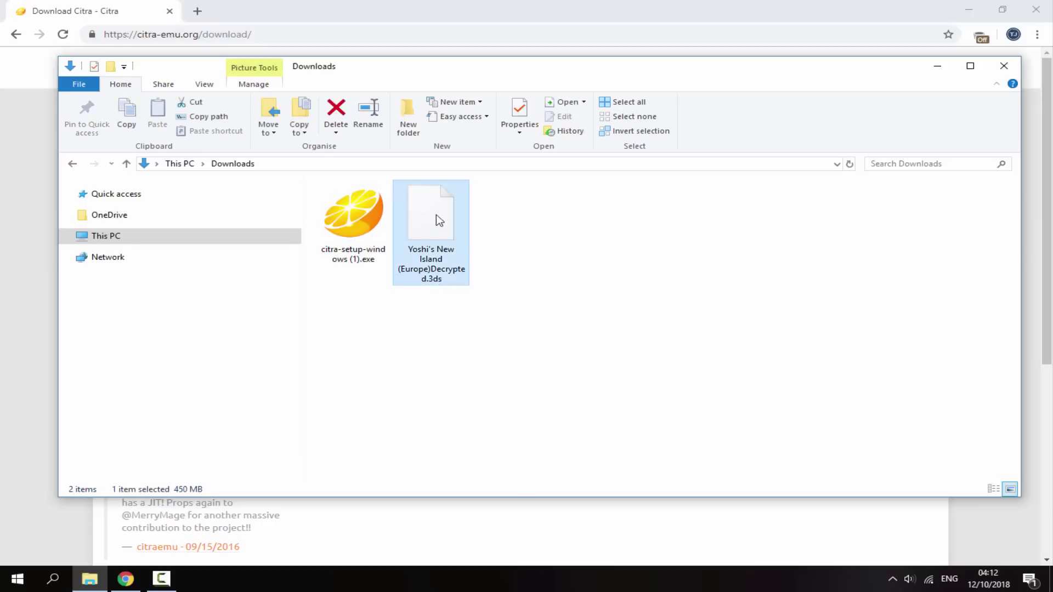
left_click(500, 239)
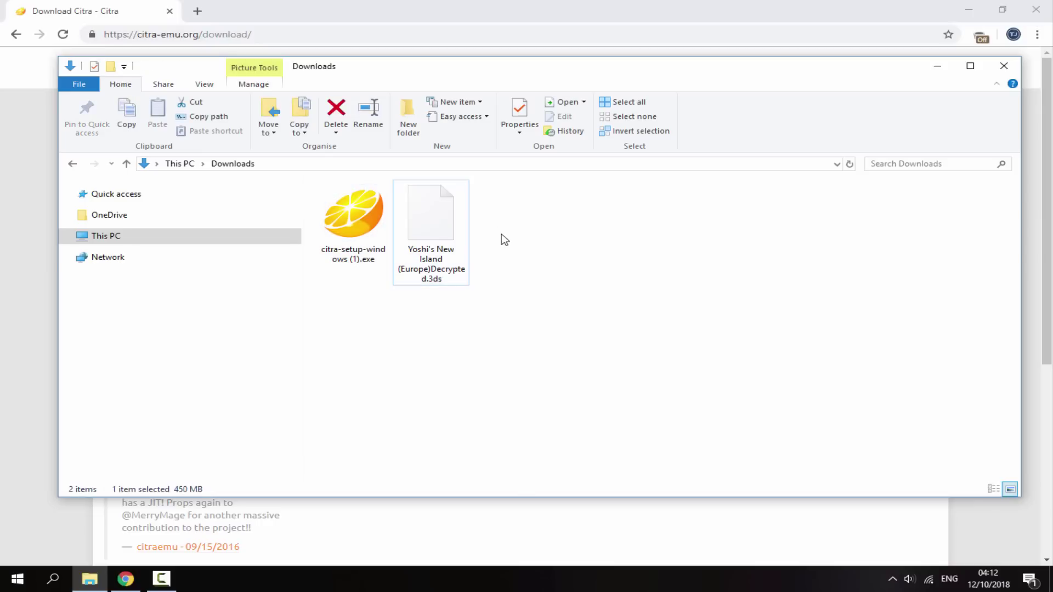
Search Windows for "citra" and launch the Citra Nightly desktop app.
left_click(53, 578)
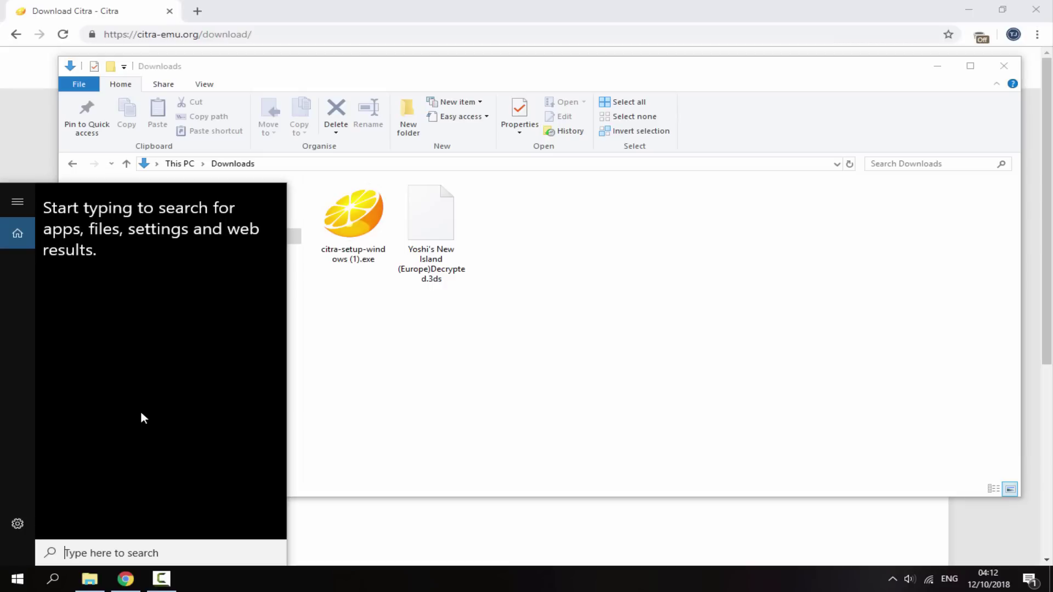
type("citra")
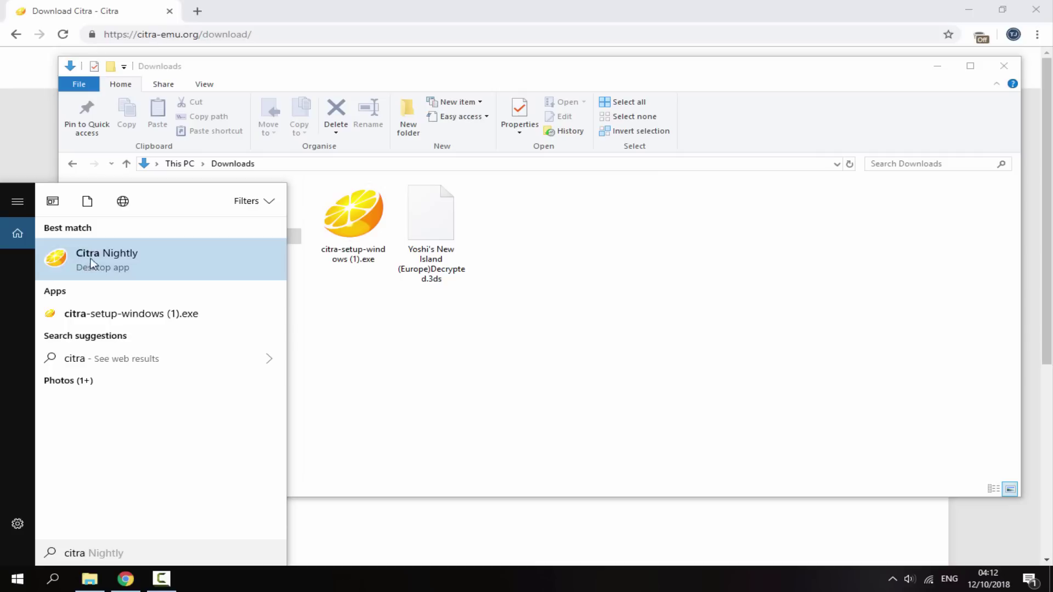
left_click(236, 258)
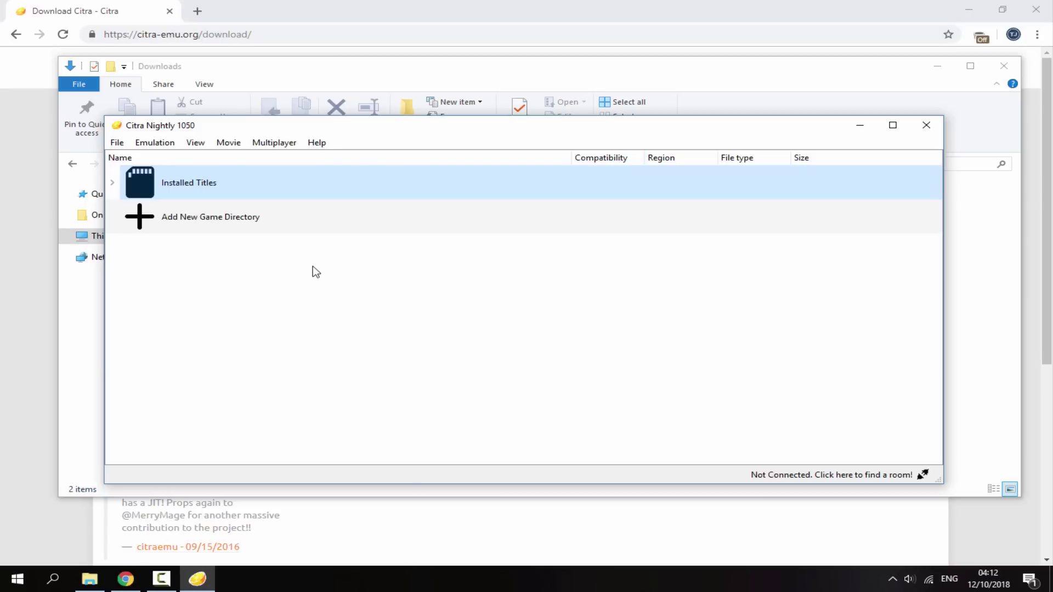
Clear the emulator's list of recent files.
left_click(117, 143)
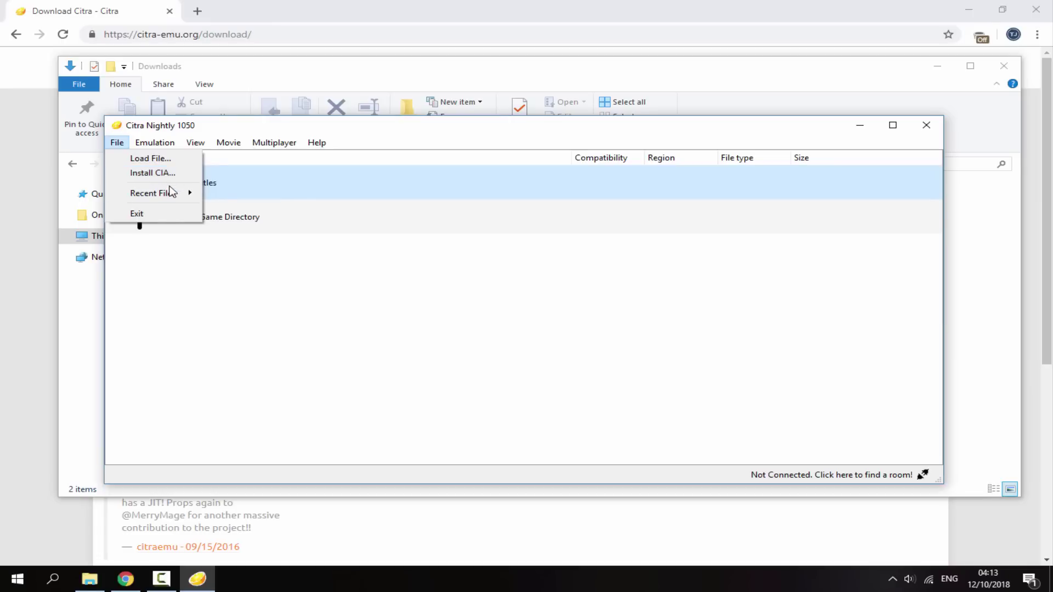
mouse_move(173, 194)
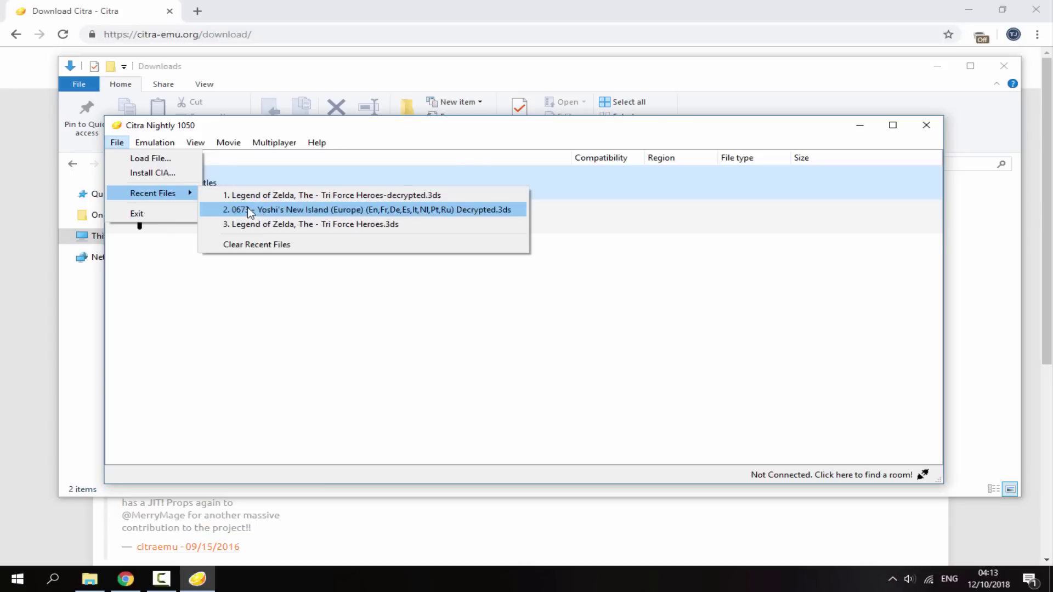
left_click(249, 244)
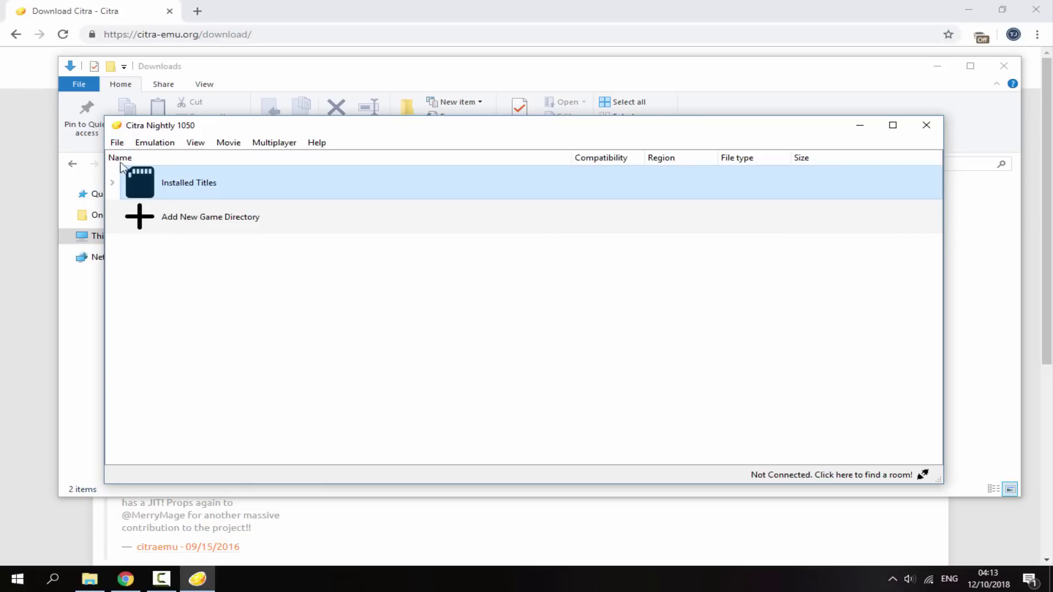
left_click(117, 143)
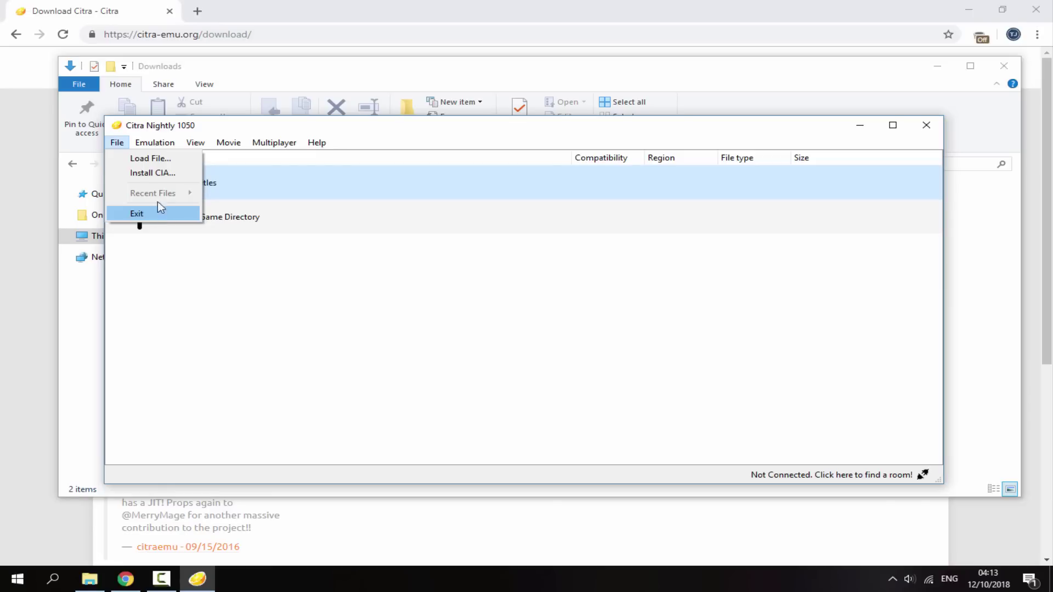
Review the General, System, Graphics and Controls pages of the Citra configuration, keeping the existing settings.
left_click(153, 144)
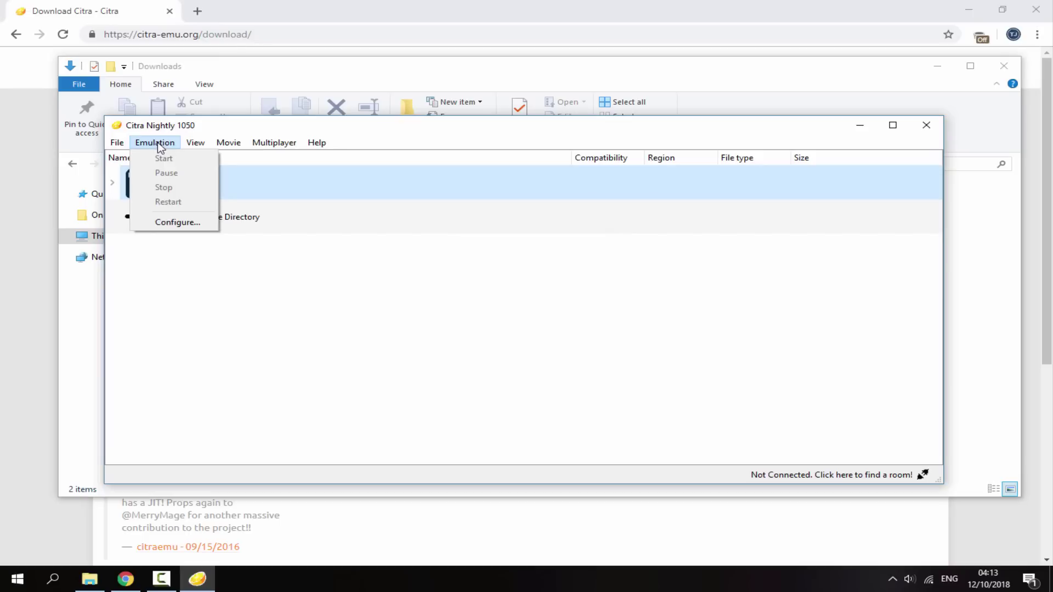
left_click(176, 222)
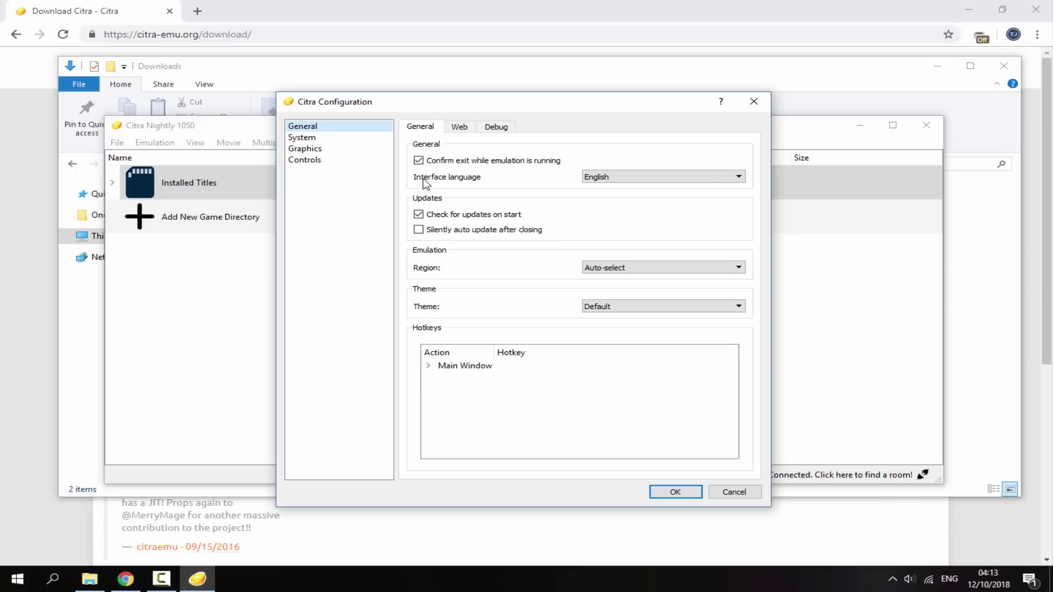
left_click(305, 138)
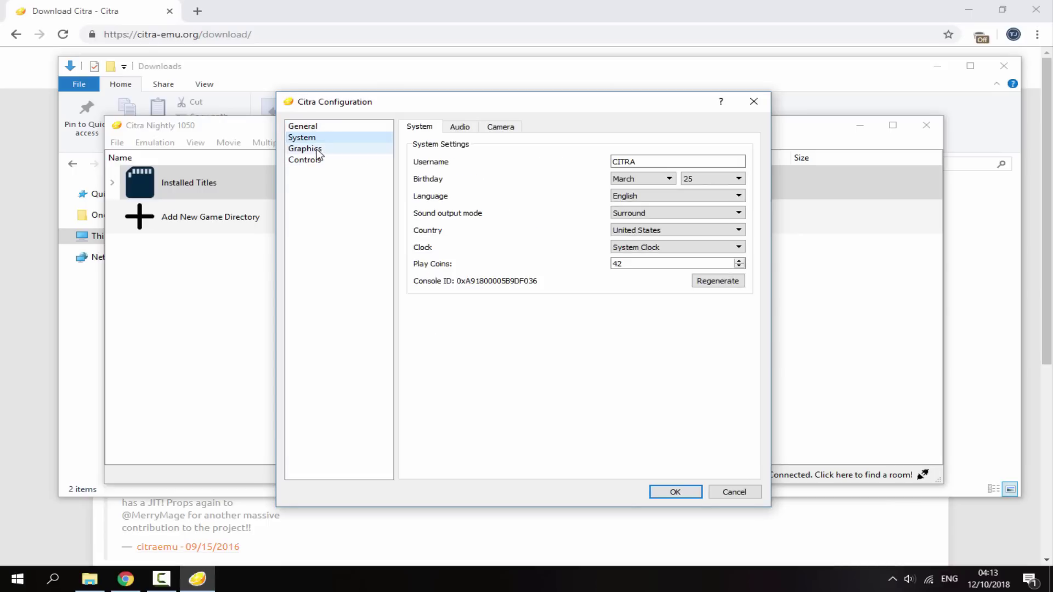
left_click(317, 149)
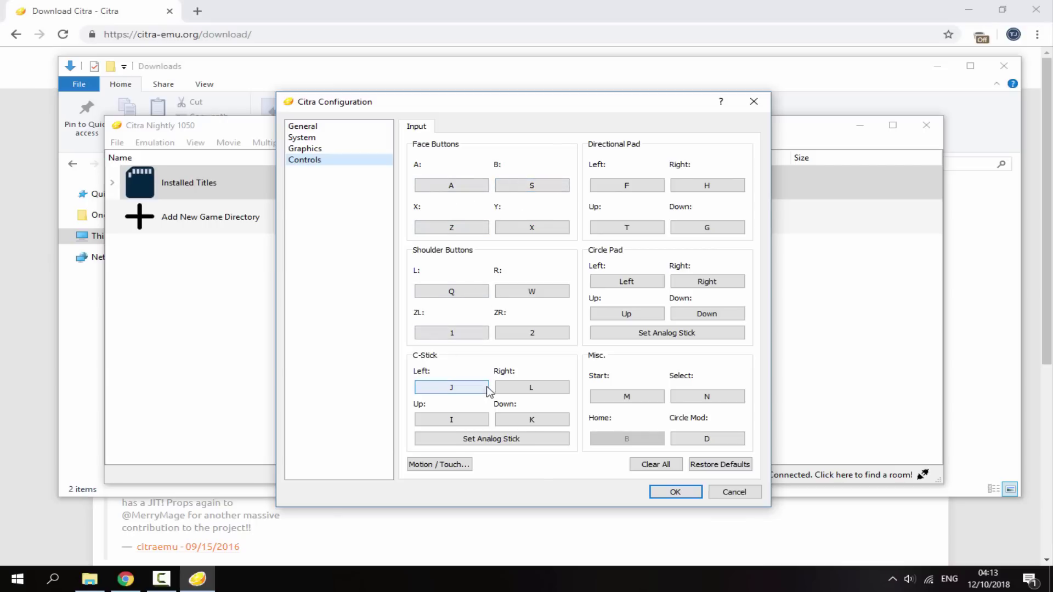
left_click(663, 495)
left_click(195, 142)
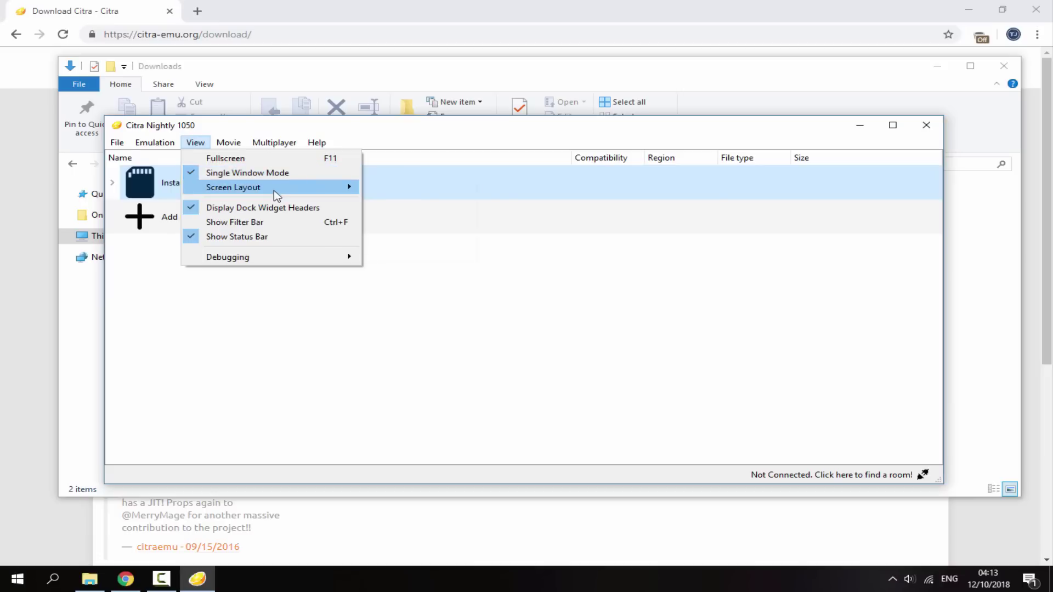
mouse_move(277, 189)
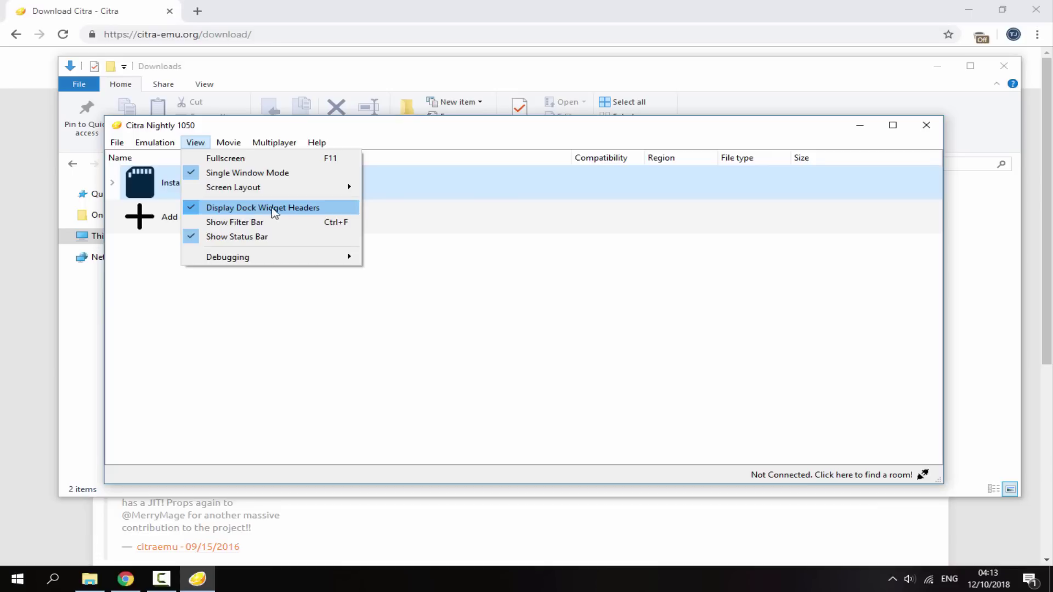
mouse_move(256, 262)
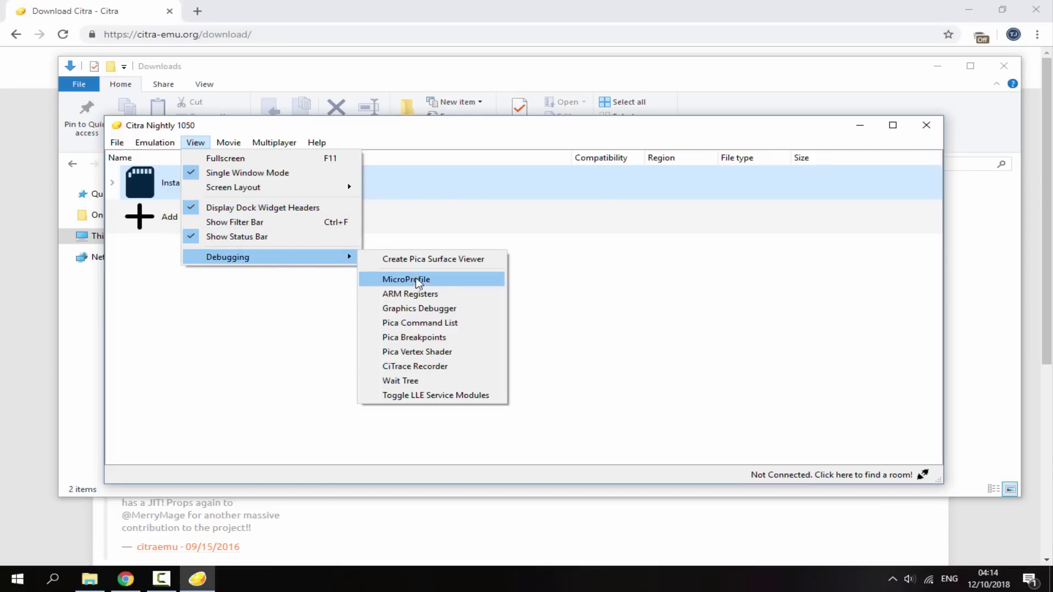
left_click(278, 286)
left_click(229, 144)
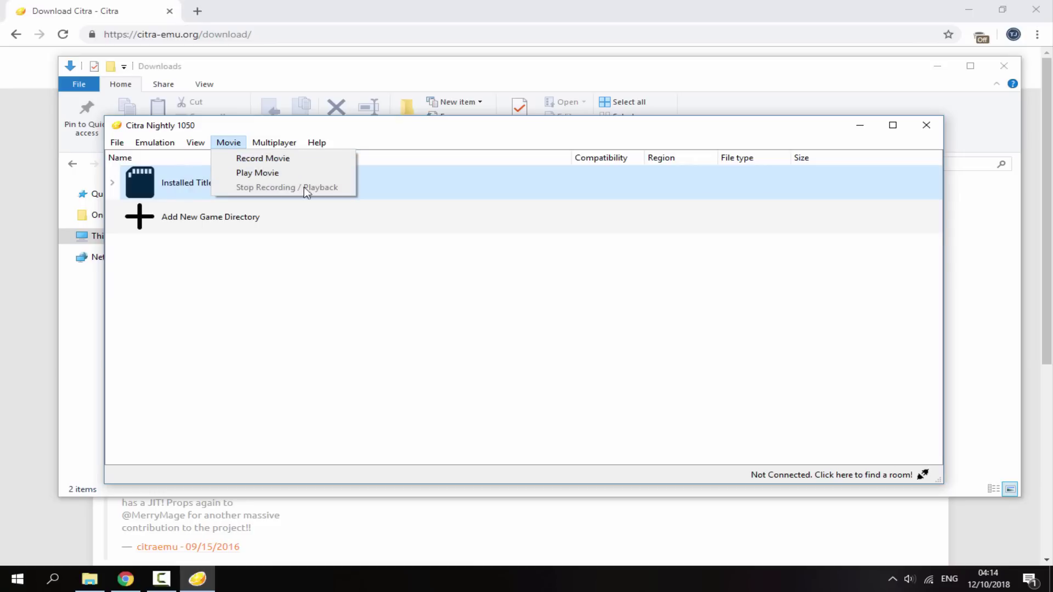
left_click(296, 290)
left_click(274, 143)
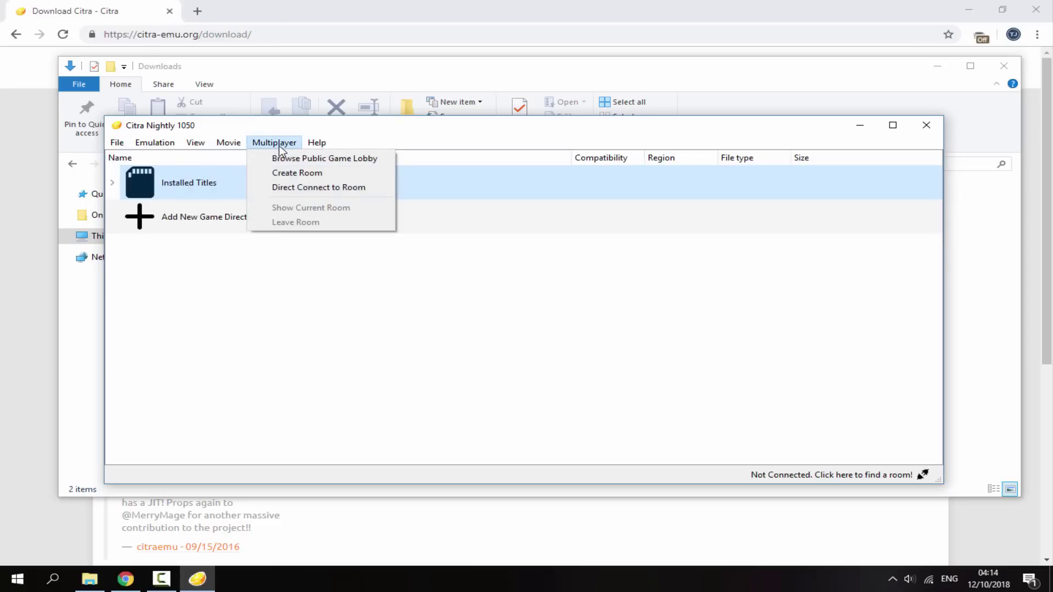
left_click(340, 257)
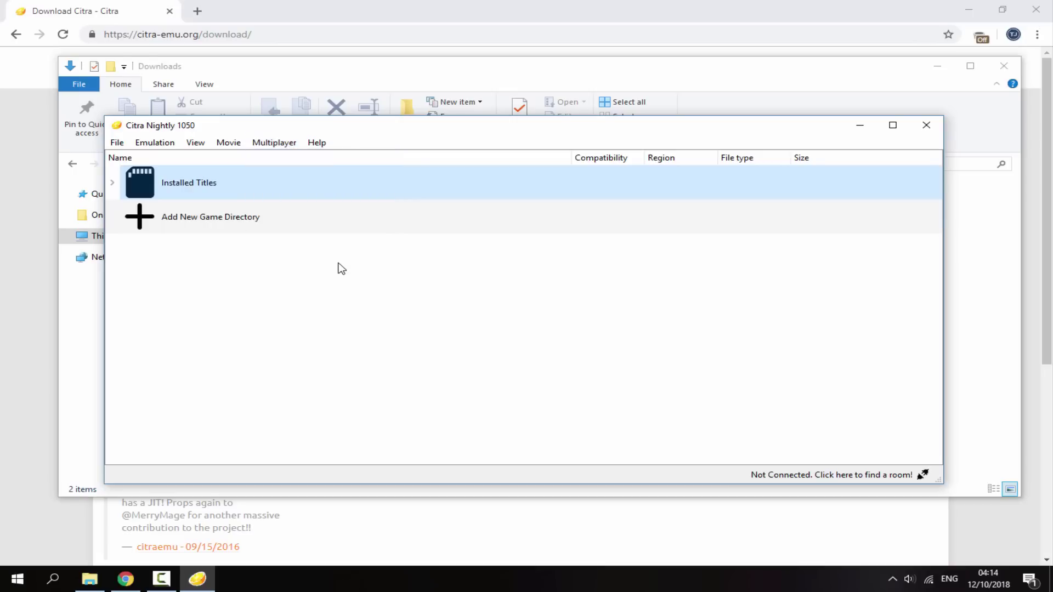
left_click(317, 143)
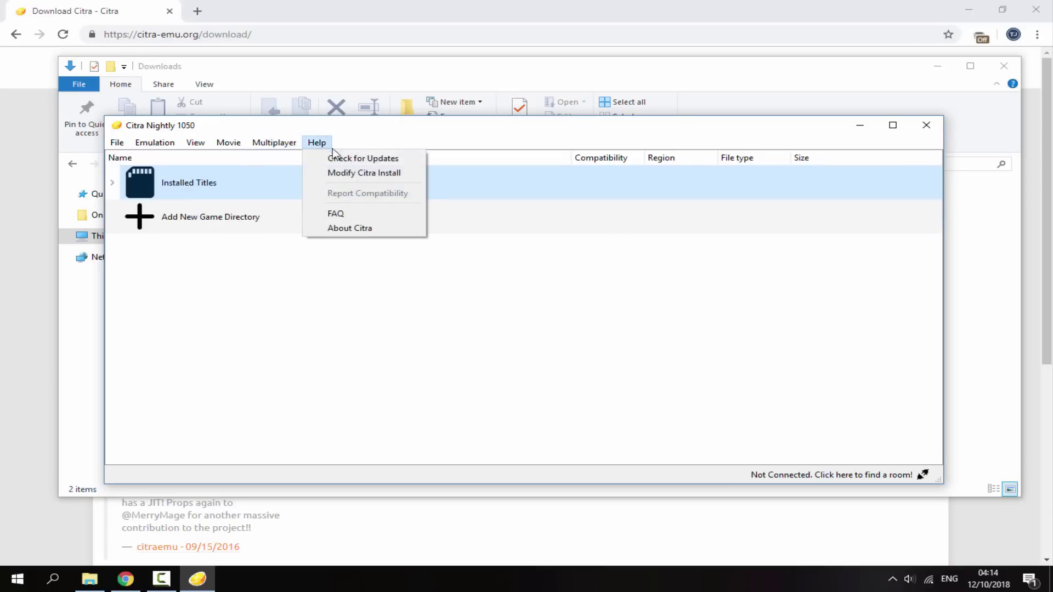
left_click(377, 258)
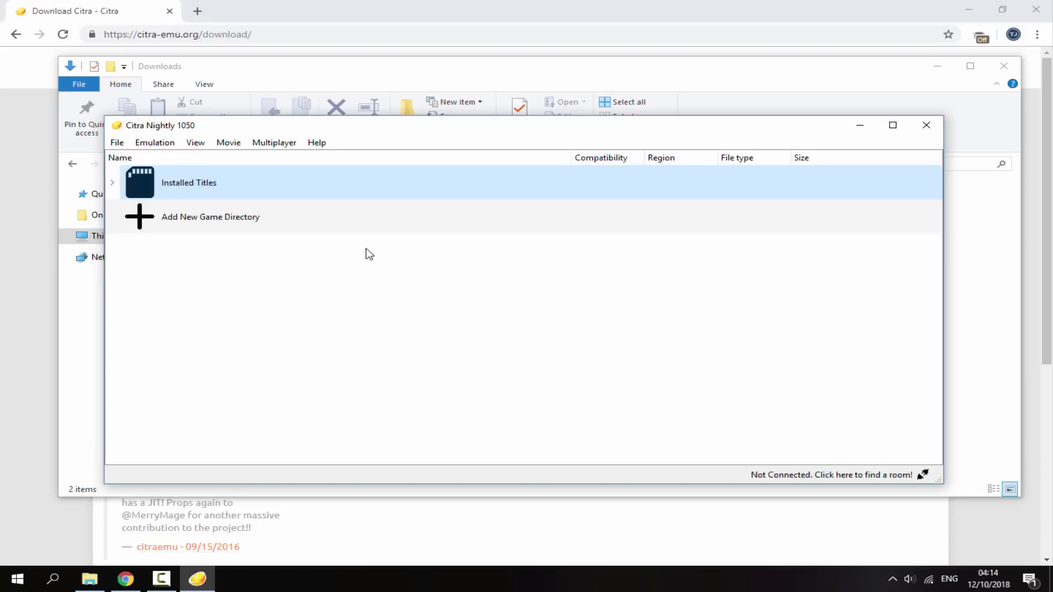
Load the Yoshi's New Island (Europe)Decrypted.3ds file from the Downloads folder into the emulator.
left_click(117, 143)
left_click(137, 158)
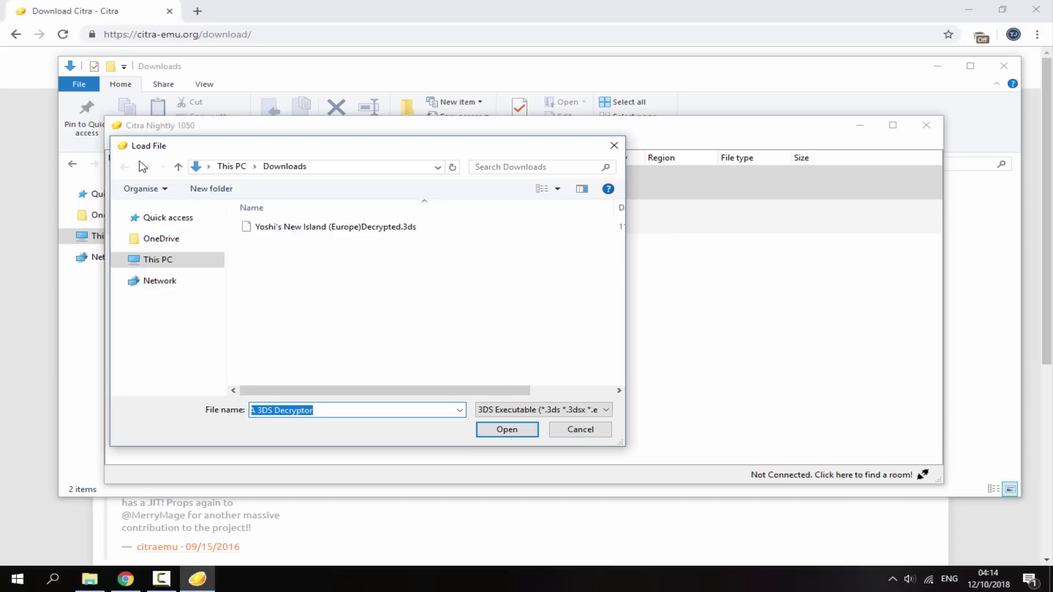
left_click(289, 229)
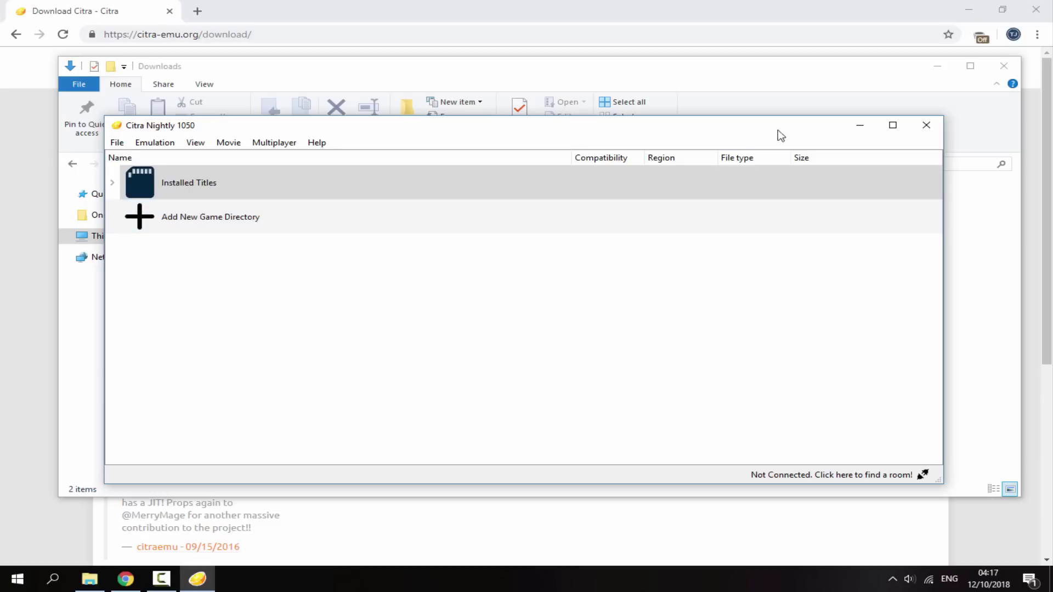
Minimise the emulator and create a folder named 3DS ROMS in the Downloads folder.
left_click(857, 129)
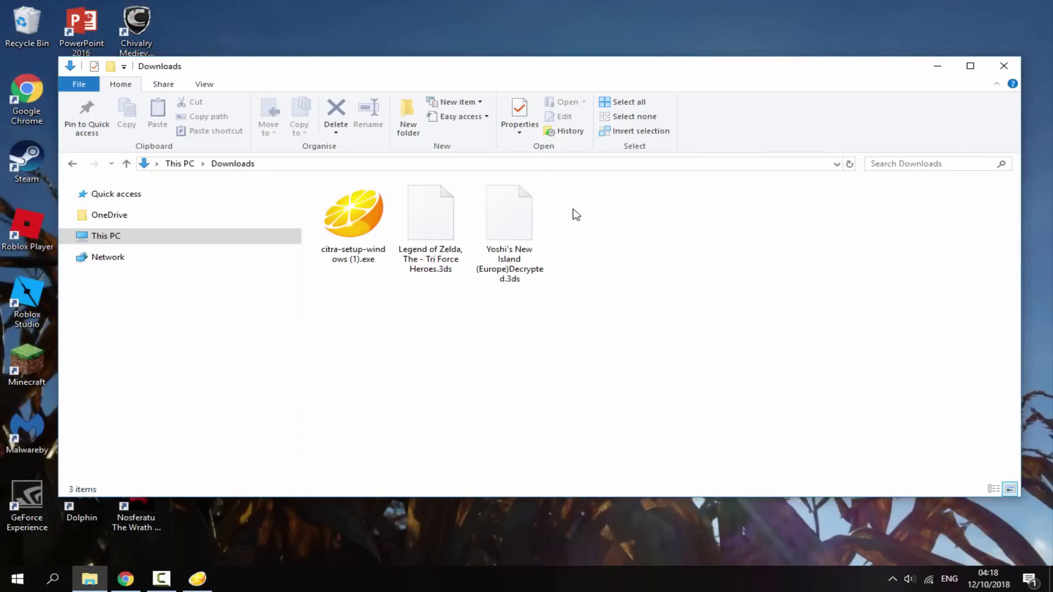
right_click(648, 222)
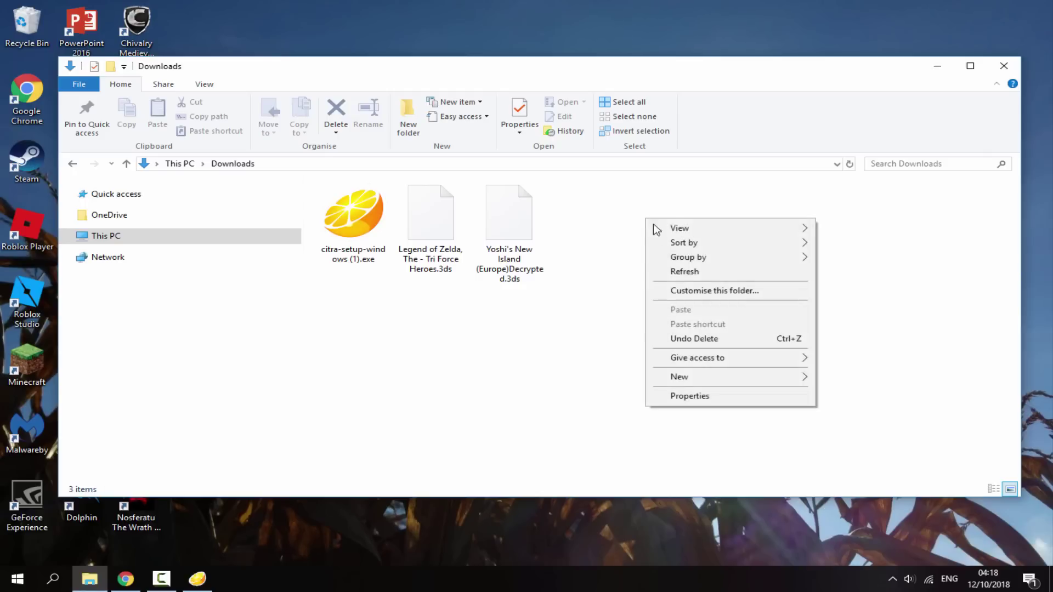
mouse_move(693, 379)
left_click(852, 379)
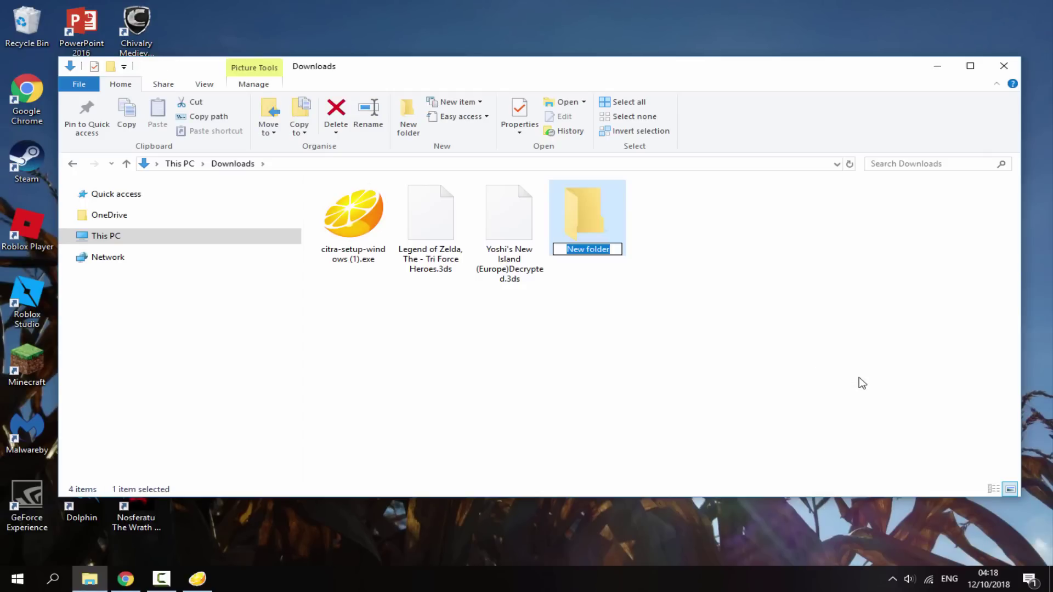
type("3DS ROMS")
left_click(625, 343)
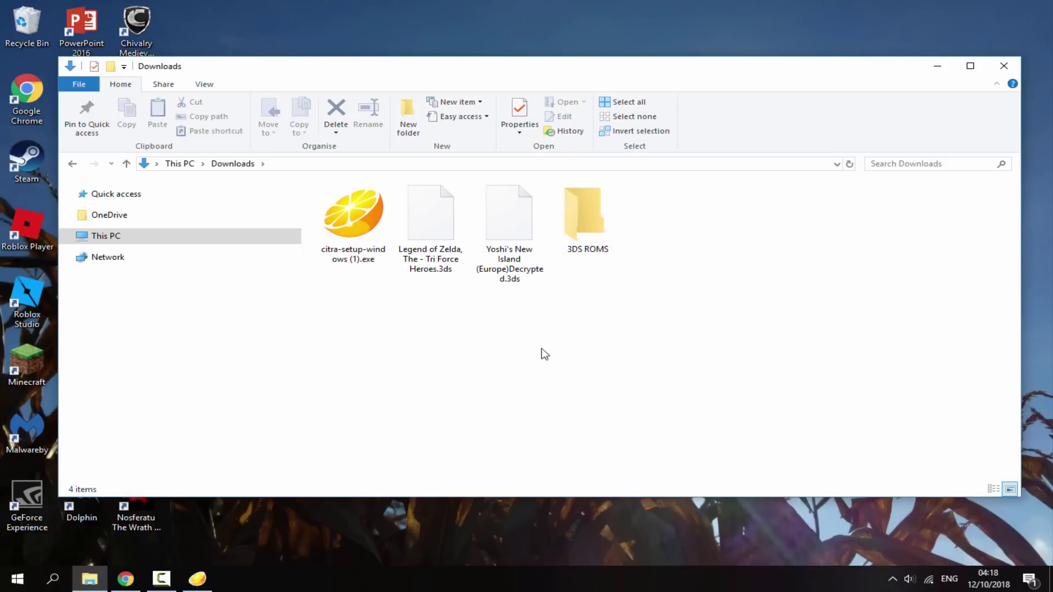
Move Legend of Zelda, The - Tri Force Heroes.3ds into the 3DS ROMS folder and check the folder's contents.
left_click_drag(541, 349, 419, 230)
left_click_drag(442, 331, 602, 241)
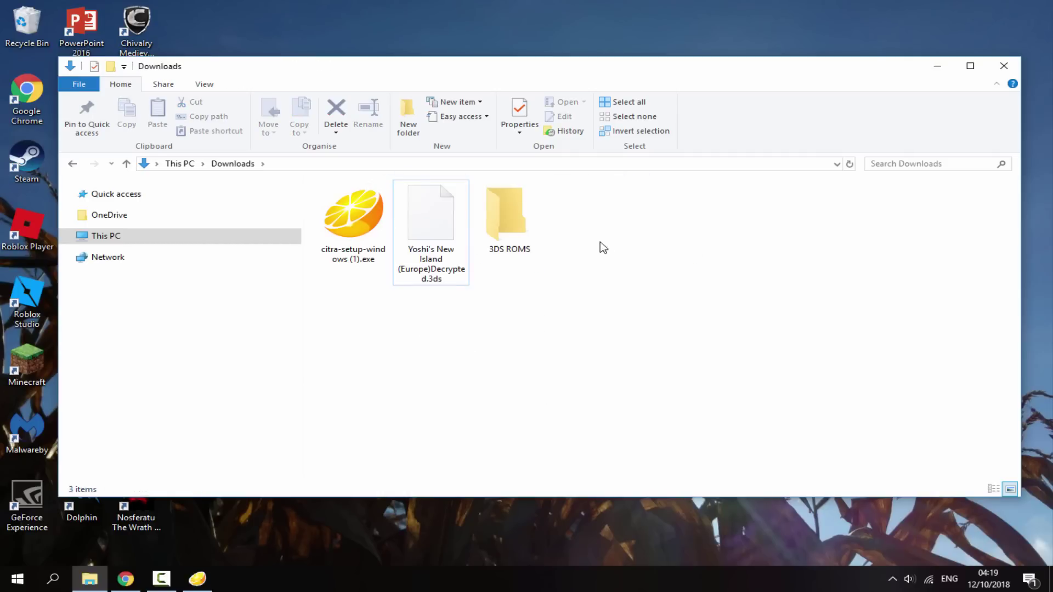
double_click(521, 237)
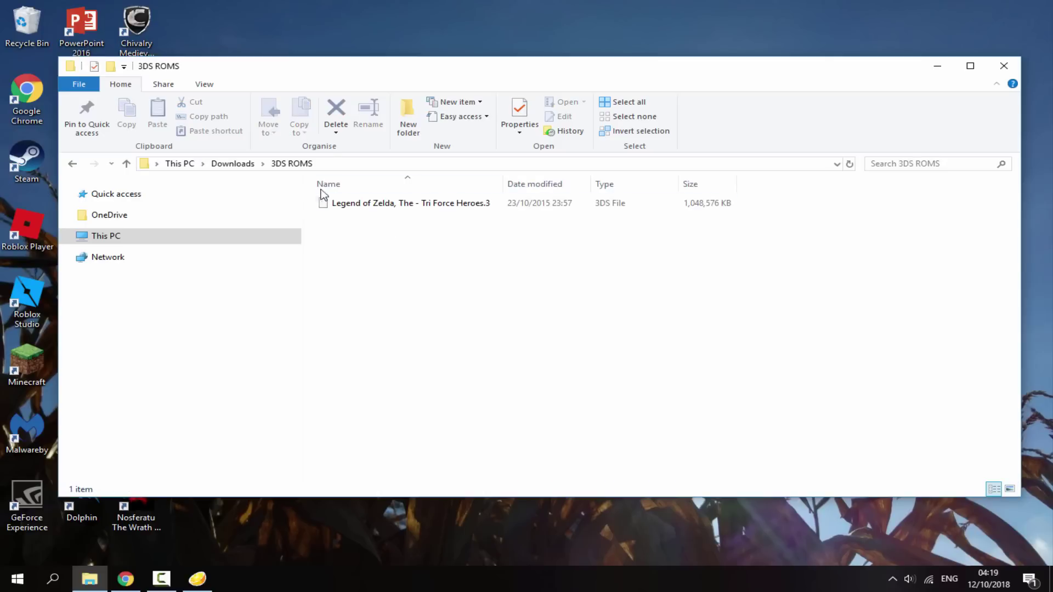
left_click(241, 164)
Switch back to Citra and add the 3DS ROMS folder from Downloads as a new game directory.
left_click(197, 578)
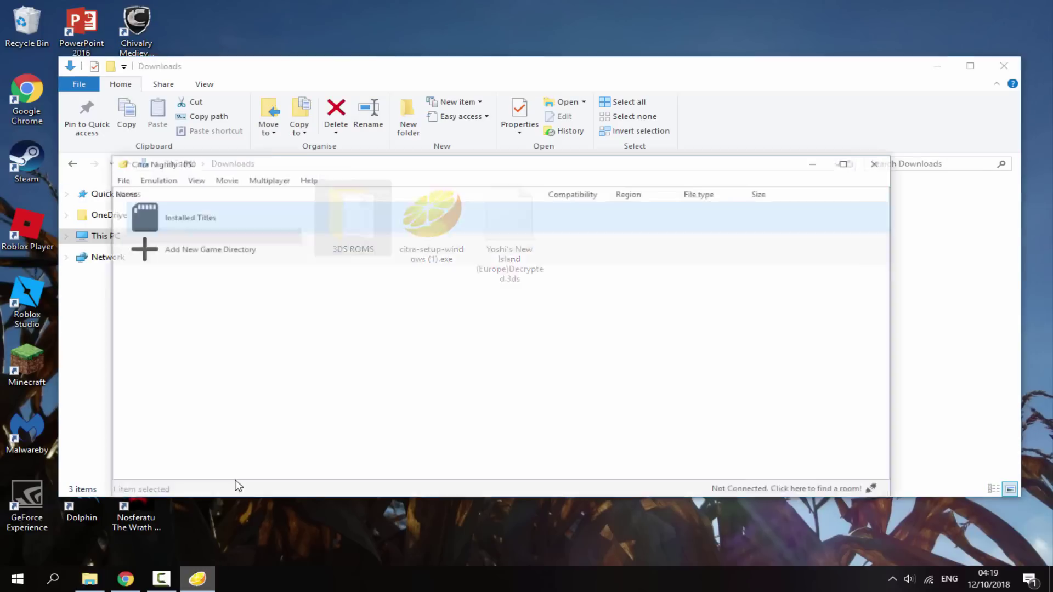
left_click(264, 222)
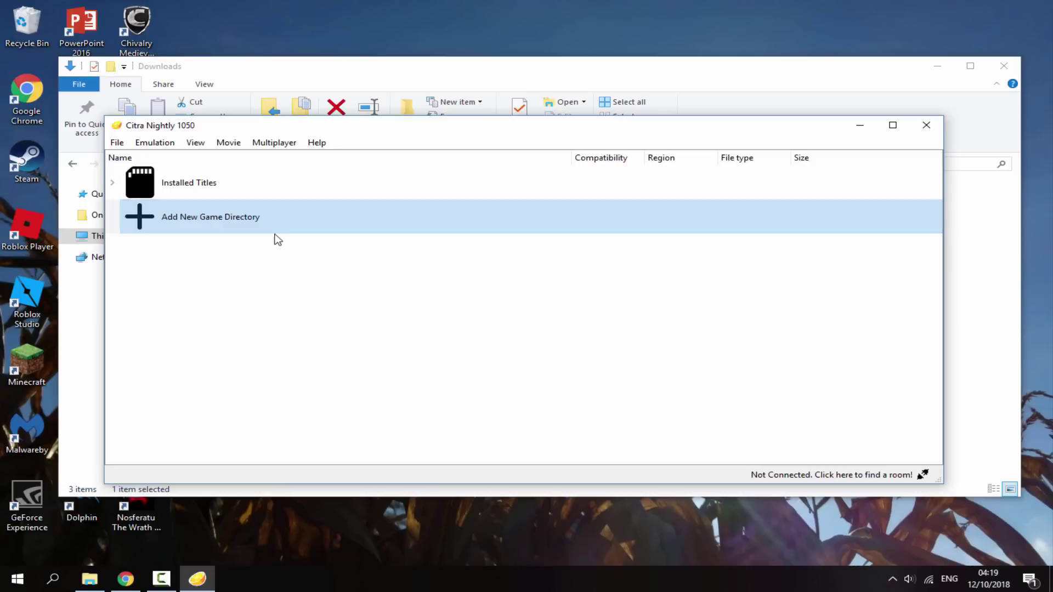
double_click(238, 218)
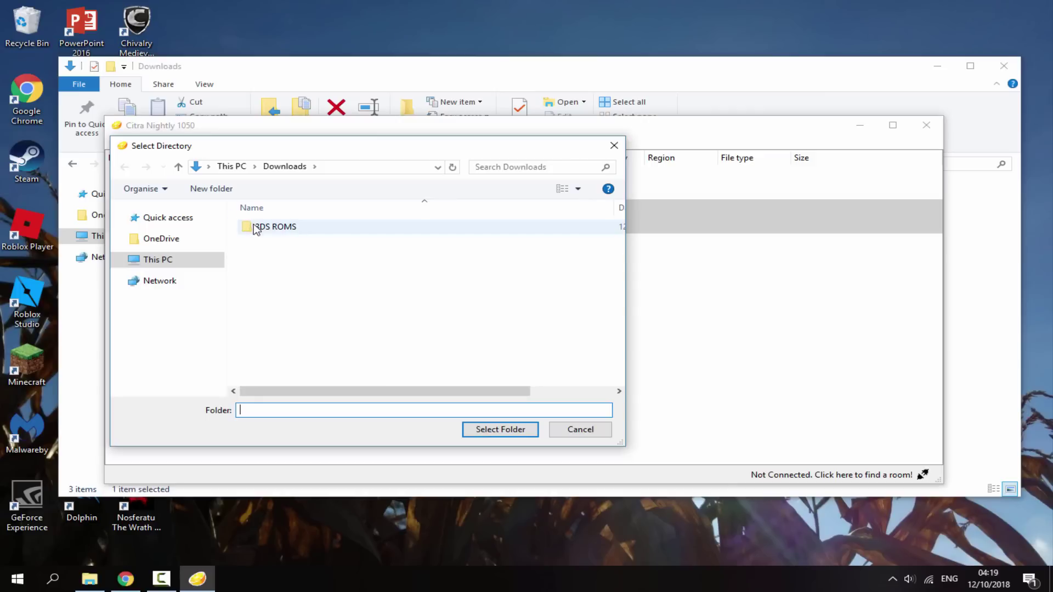
left_click(256, 227)
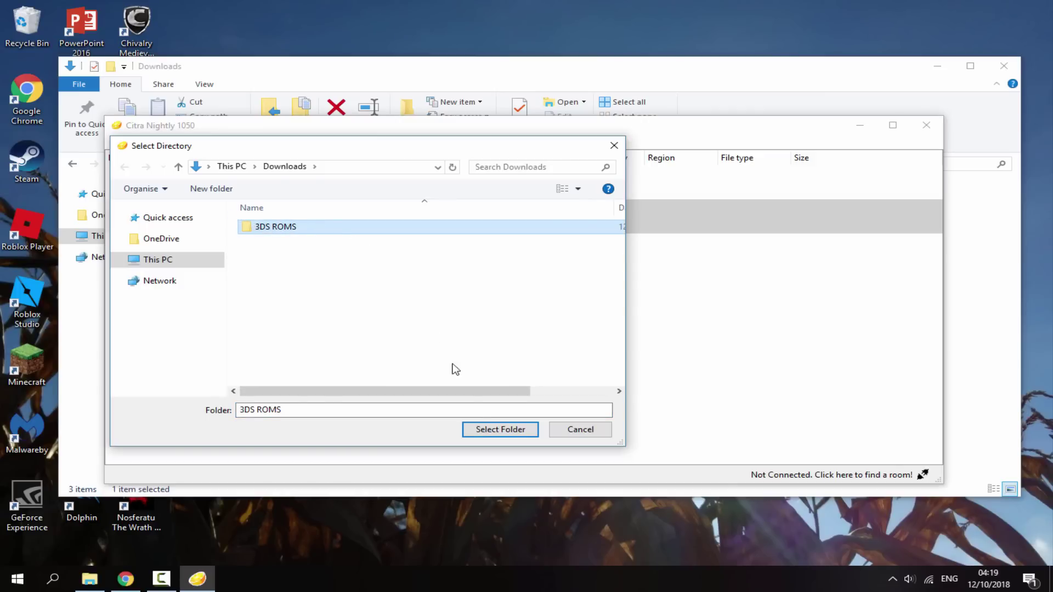
left_click(487, 430)
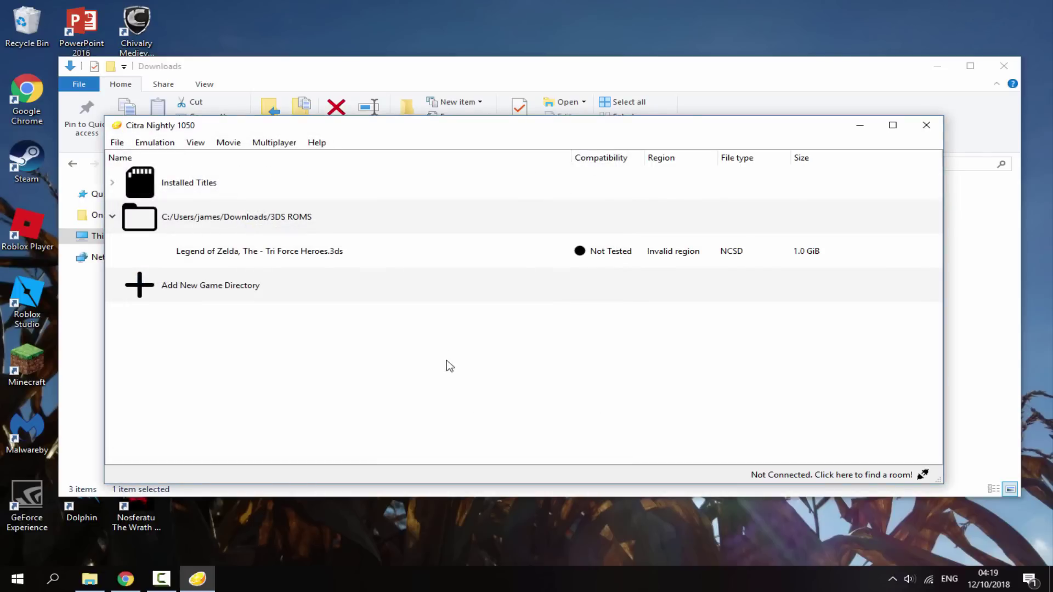
Try to launch Legend of Zelda, The - Tri Force Heroes.3ds from the game list, and collapse the 3DS ROMS directory.
left_click(313, 262)
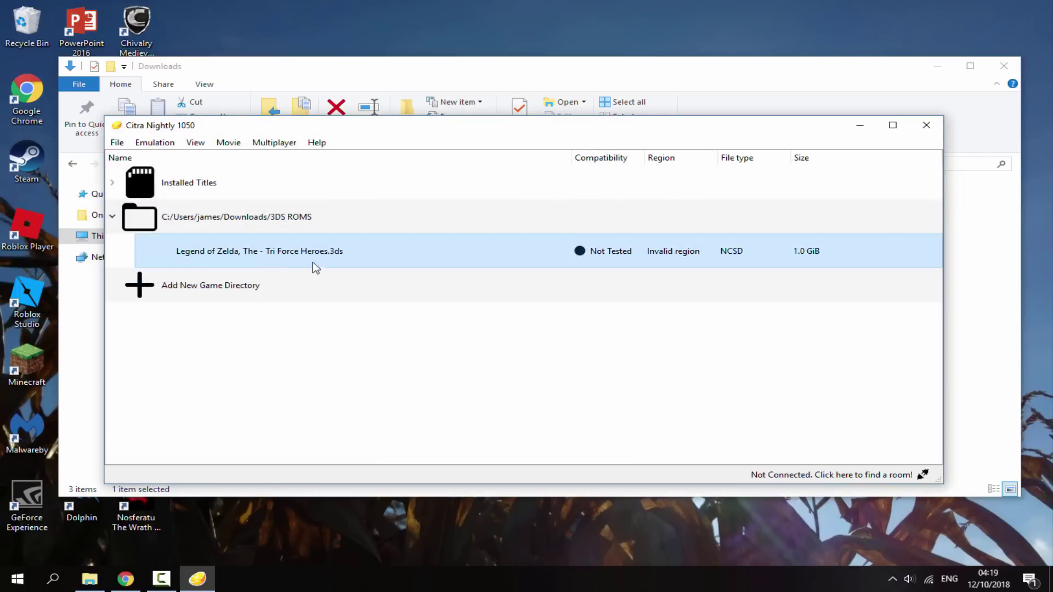
double_click(280, 252)
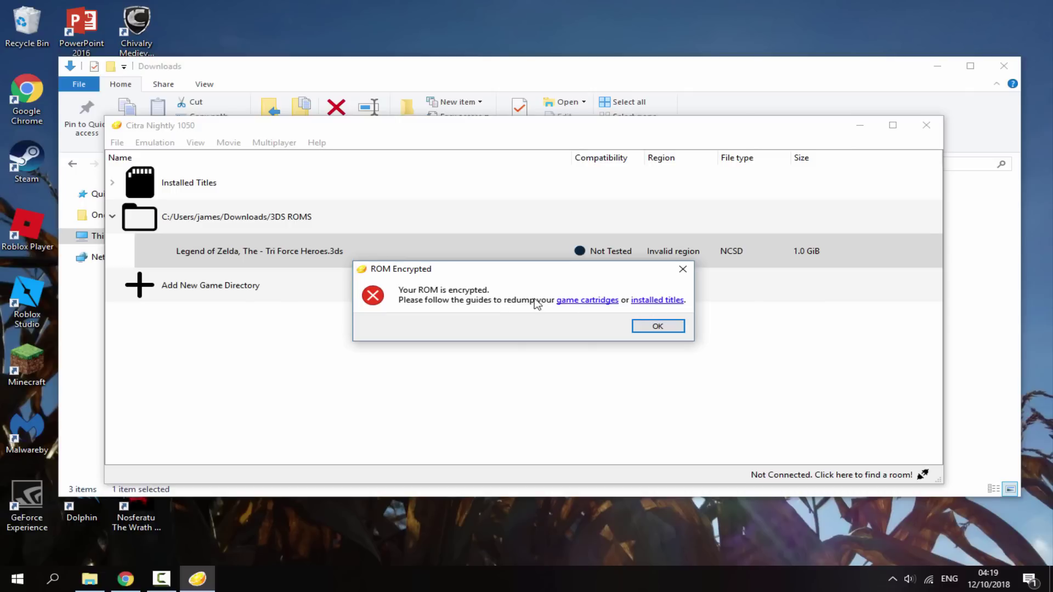
left_click(657, 328)
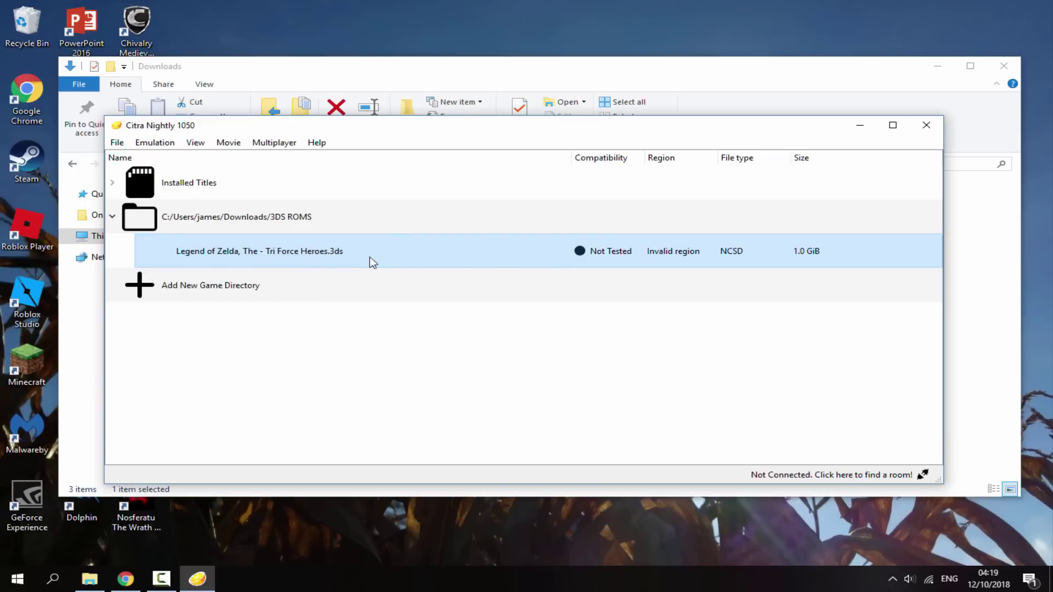
double_click(254, 229)
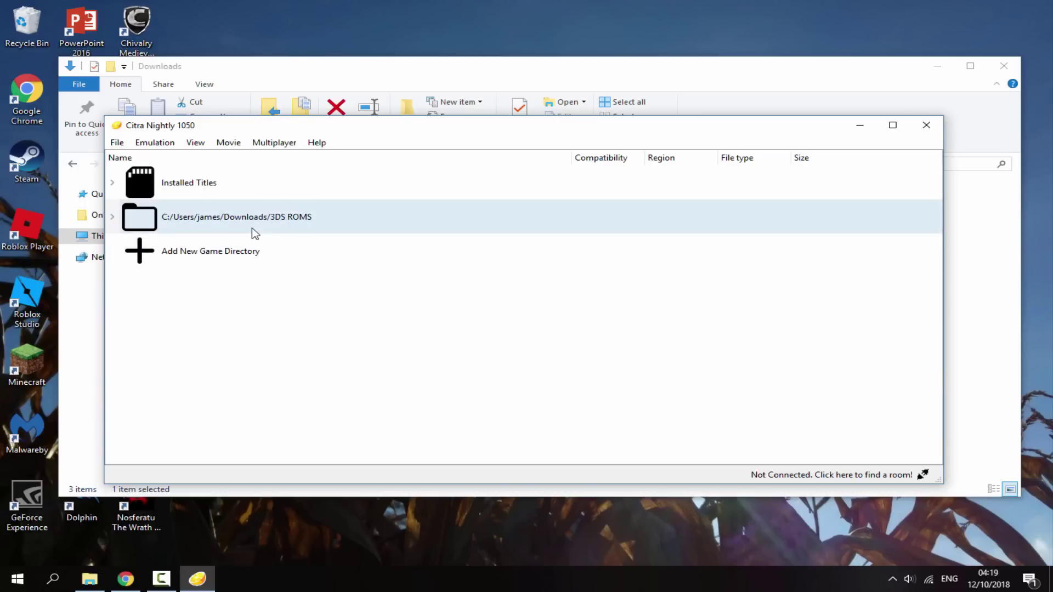